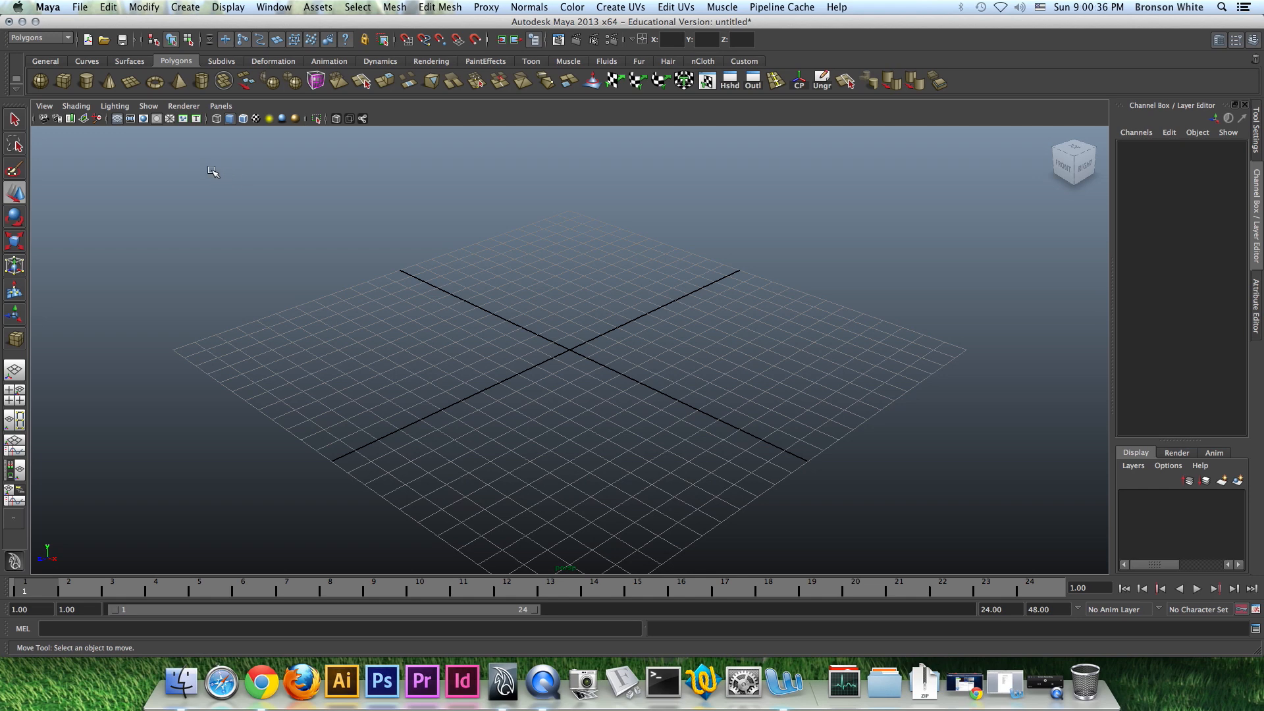
Create a flat polygon box on the grid, about 15.97 wide, 0.5 high and 2.97 deep.
{"action": "left_click", "coordinate": [66, 82]}
{"action": "left_click_drag", "start_coordinate": [657, 360], "coordinate": [580, 358], "text": "alt"}
{"action": "right_click_drag", "start_coordinate": [580, 358], "coordinate": [550, 353], "text": "alt"}
{"action": "left_click_drag", "start_coordinate": [590, 350], "coordinate": [566, 347], "text": "alt"}
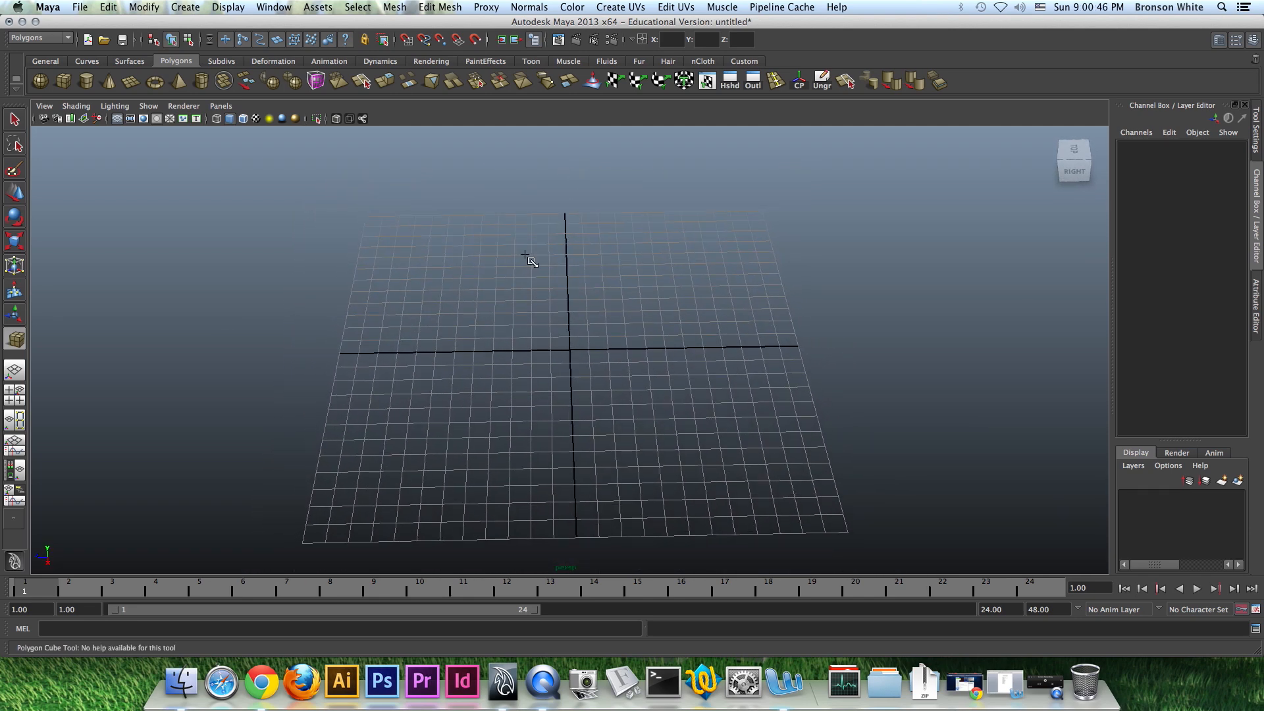
{"action": "left_click_drag", "start_coordinate": [535, 258], "coordinate": [632, 362]}
{"action": "key", "text": "w"}
{"action": "right_click_drag", "start_coordinate": [632, 362], "coordinate": [888, 386], "text": "alt"}
Try 12 width subdivisions on the box, then return its Subdivisions Width to 1.
{"action": "left_click", "coordinate": [1146, 297]}
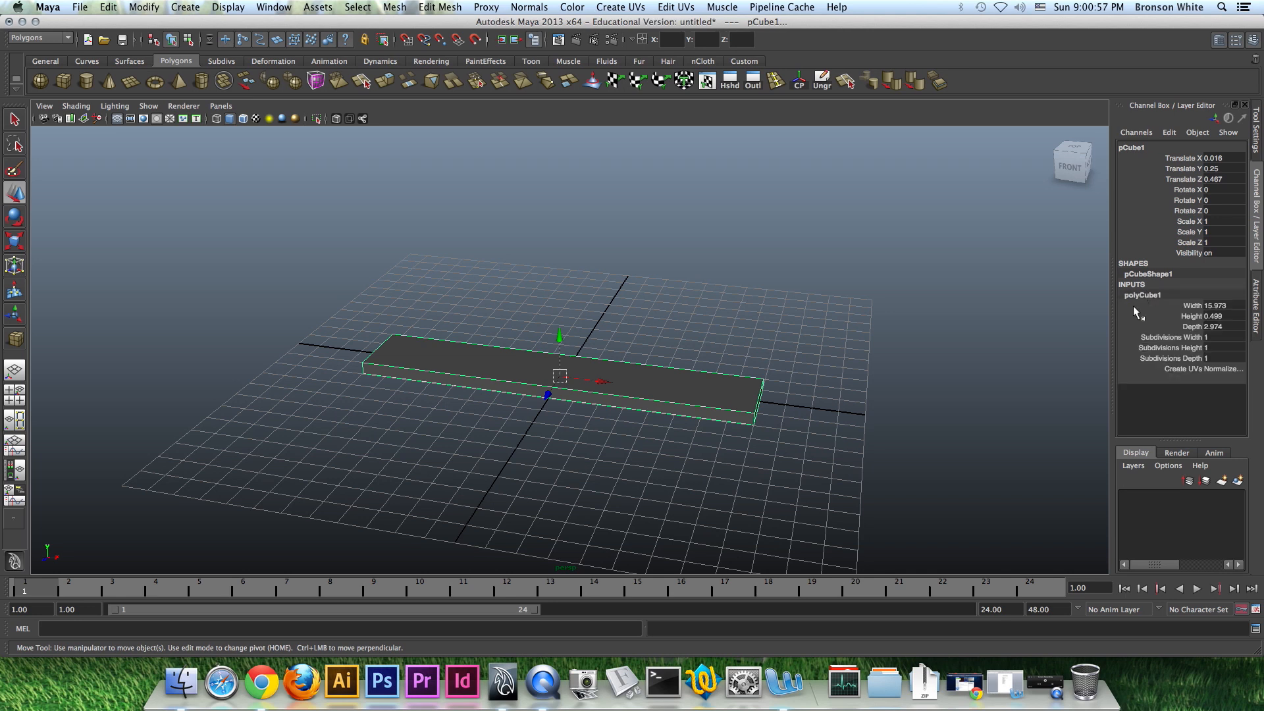
{"action": "left_click", "coordinate": [1176, 335]}
{"action": "middle_click_drag", "start_coordinate": [997, 338], "coordinate": [1066, 340]}
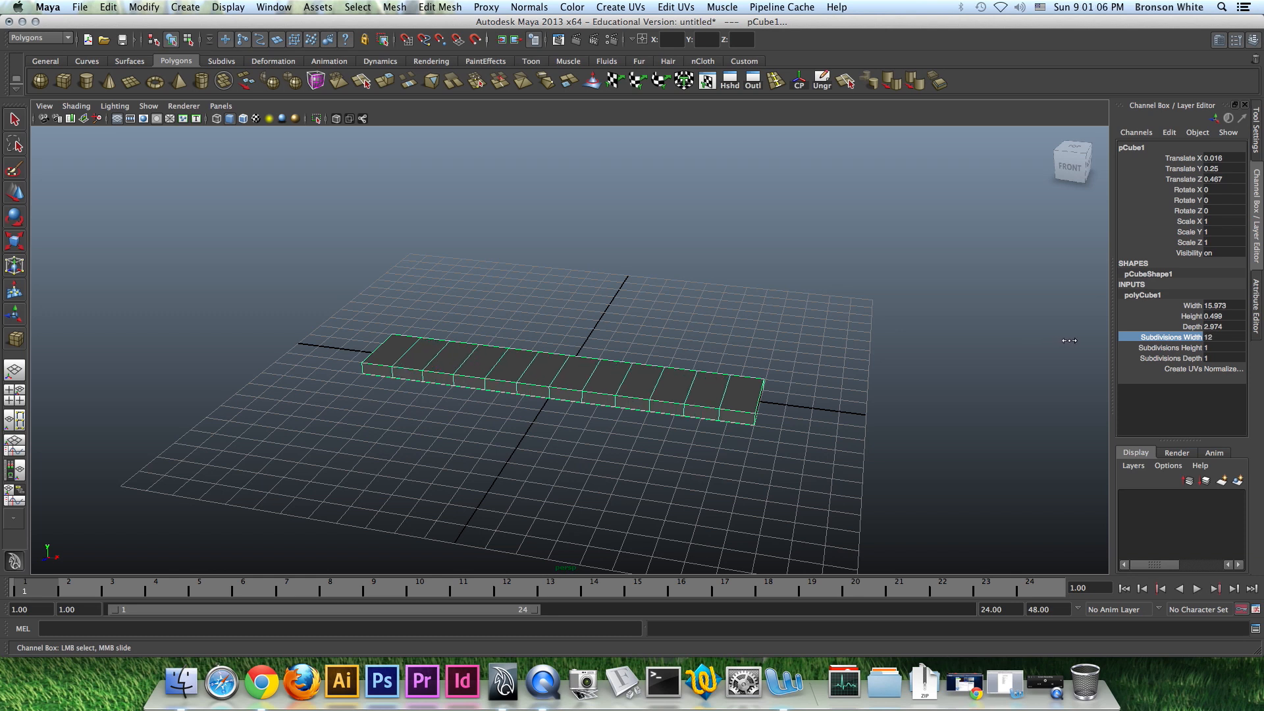
{"action": "middle_click_drag", "start_coordinate": [1067, 340], "coordinate": [985, 341]}
{"action": "mouse_move", "coordinate": [582, 360]}
{"action": "left_mouse_down", "text": "alt"}
{"action": "mouse_move", "coordinate": [601, 339]}
{"action": "mouse_move", "coordinate": [610, 358]}
{"action": "mouse_move", "coordinate": [593, 372]}
{"action": "mouse_move", "coordinate": [577, 359]}
{"action": "mouse_move", "coordinate": [599, 349]}
{"action": "left_mouse_up", "text": "alt"}
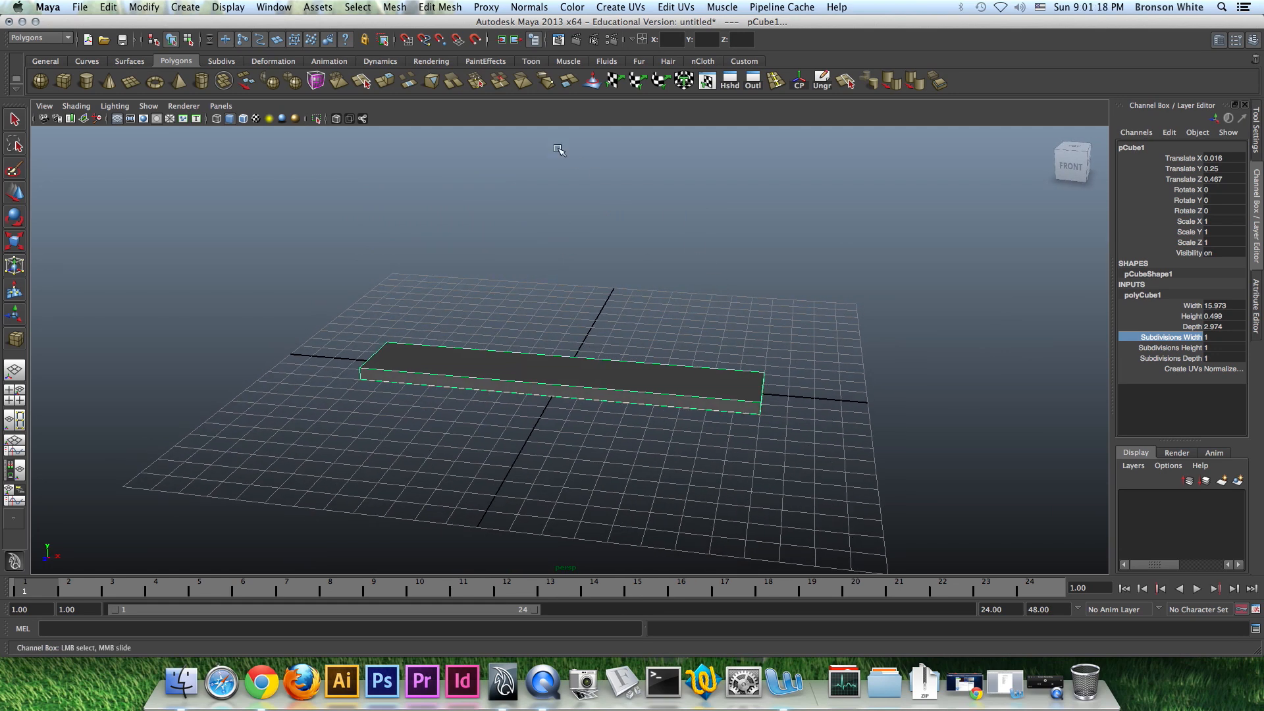
Switch to the Animation menu set and add a nonlinear Bend deformer to the box.
{"action": "left_click", "coordinate": [58, 37]}
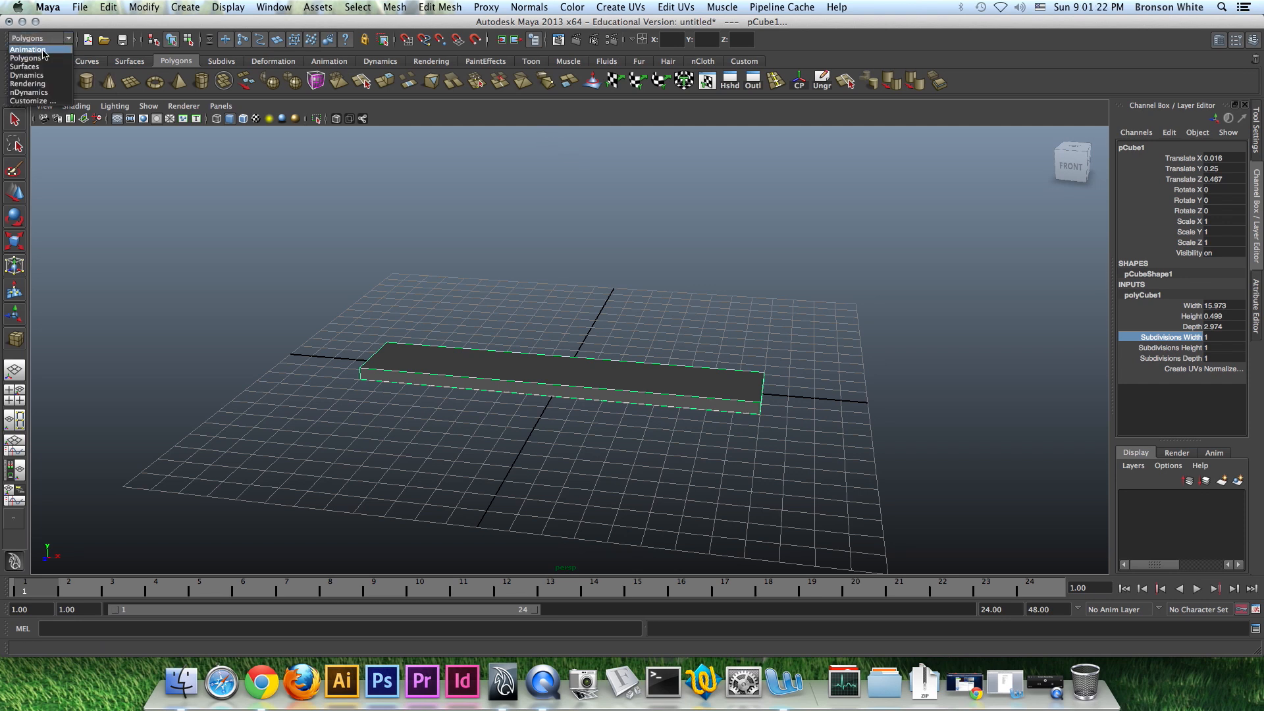
{"action": "left_click", "coordinate": [42, 51]}
{"action": "left_click", "coordinate": [52, 38]}
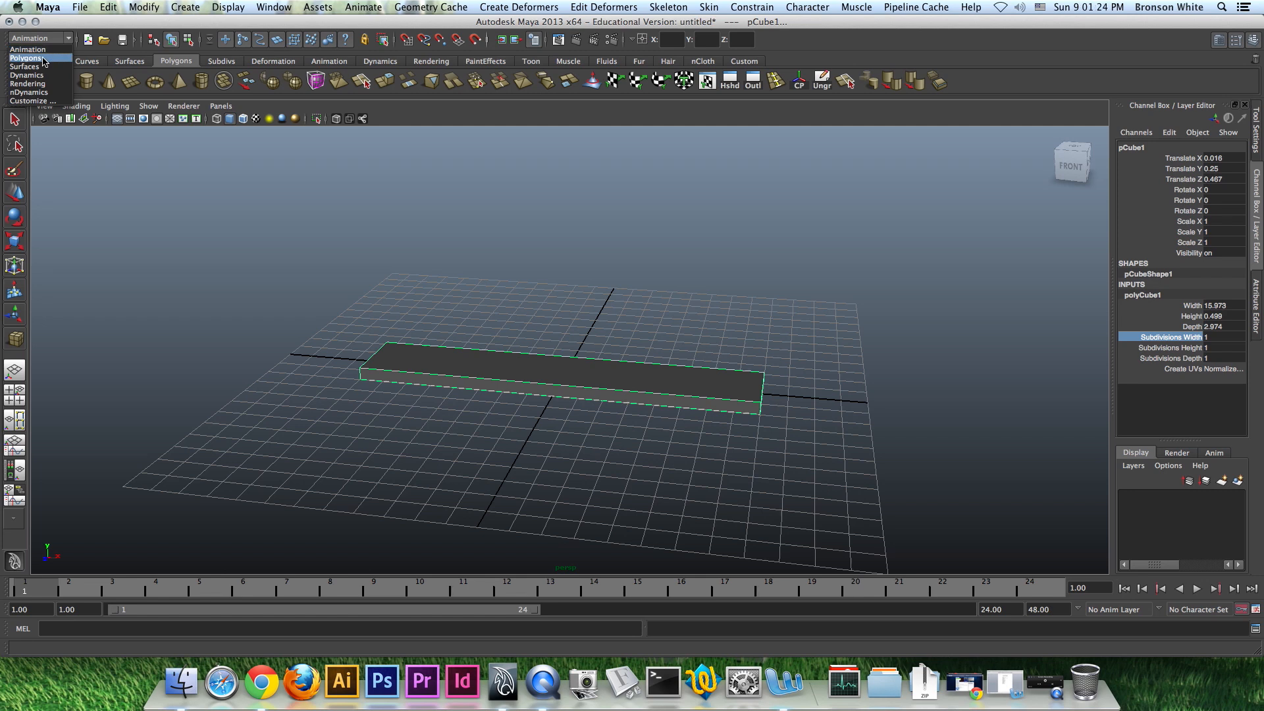
{"action": "left_click", "coordinate": [48, 58]}
{"action": "left_click", "coordinate": [53, 40]}
{"action": "left_click", "coordinate": [49, 49]}
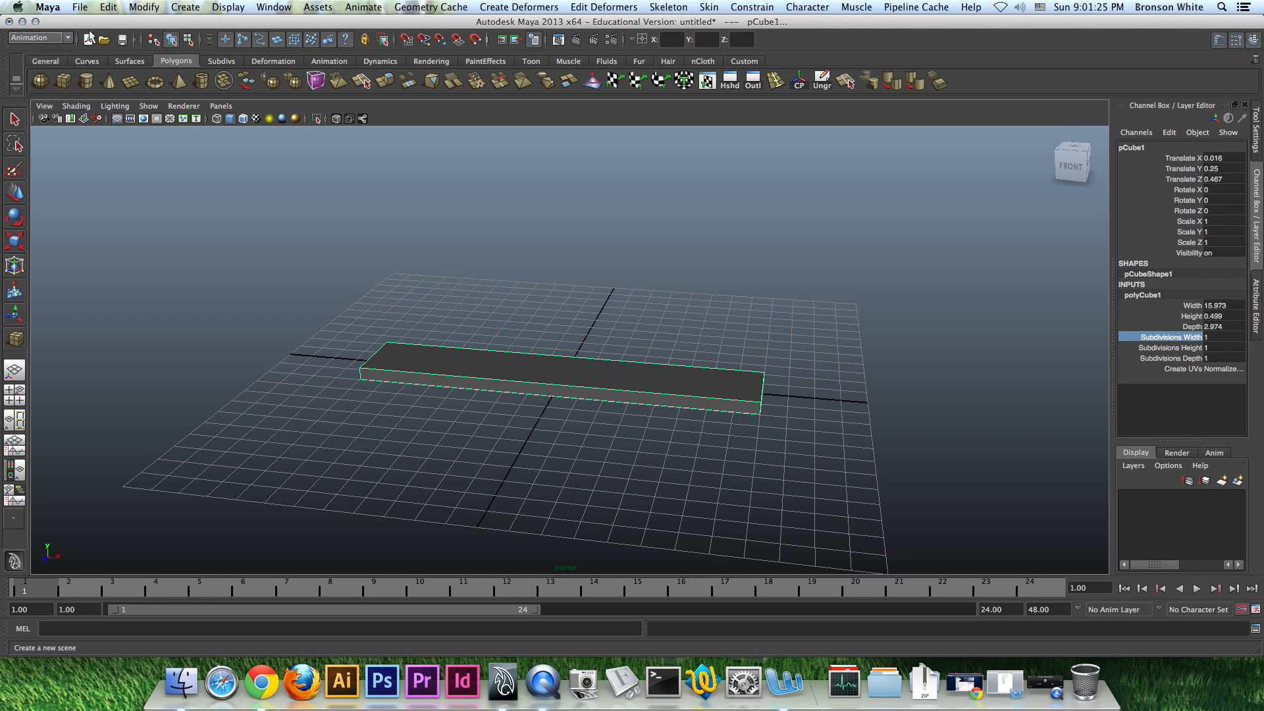
{"action": "left_click", "coordinate": [512, 8]}
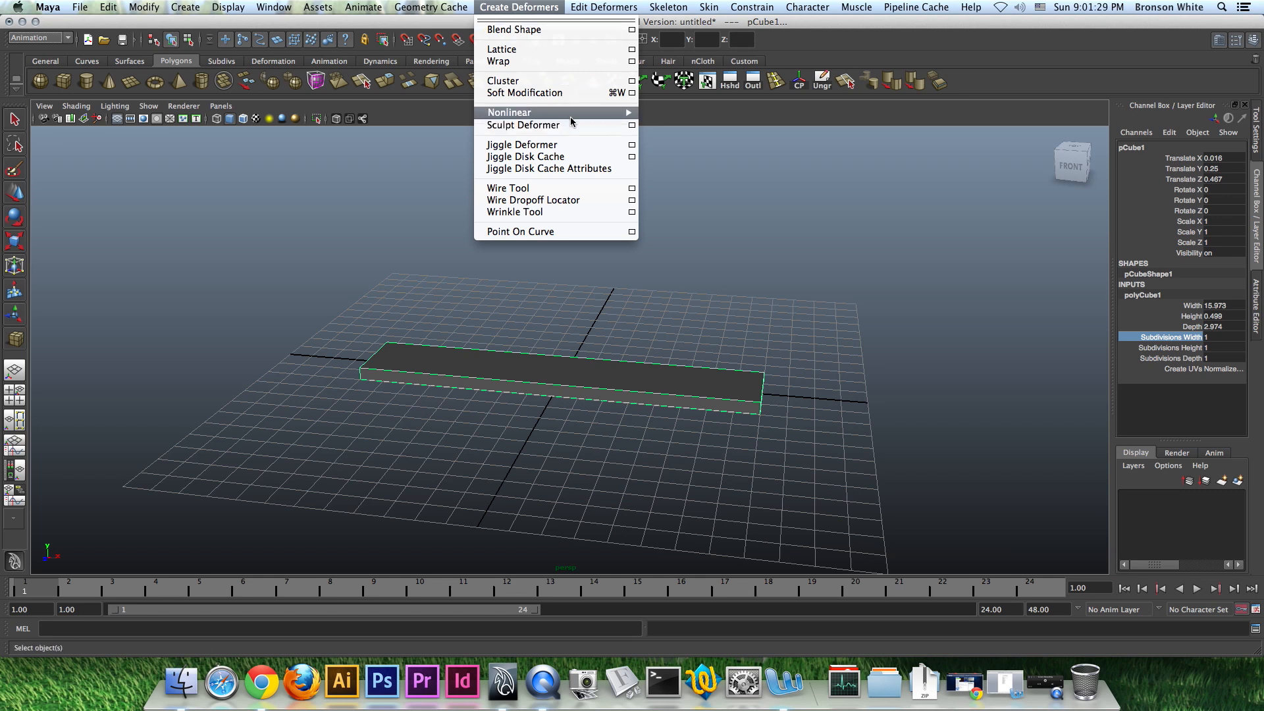
{"action": "mouse_move", "coordinate": [570, 116]}
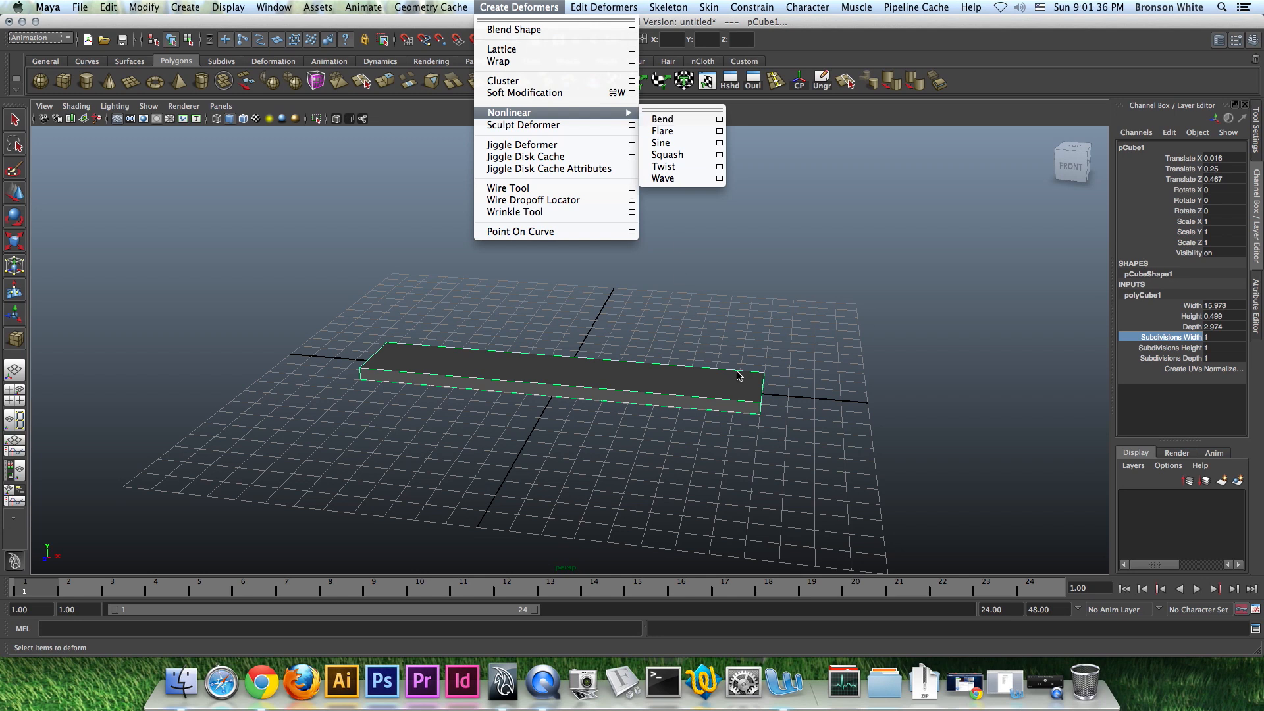
{"action": "left_click", "coordinate": [670, 122]}
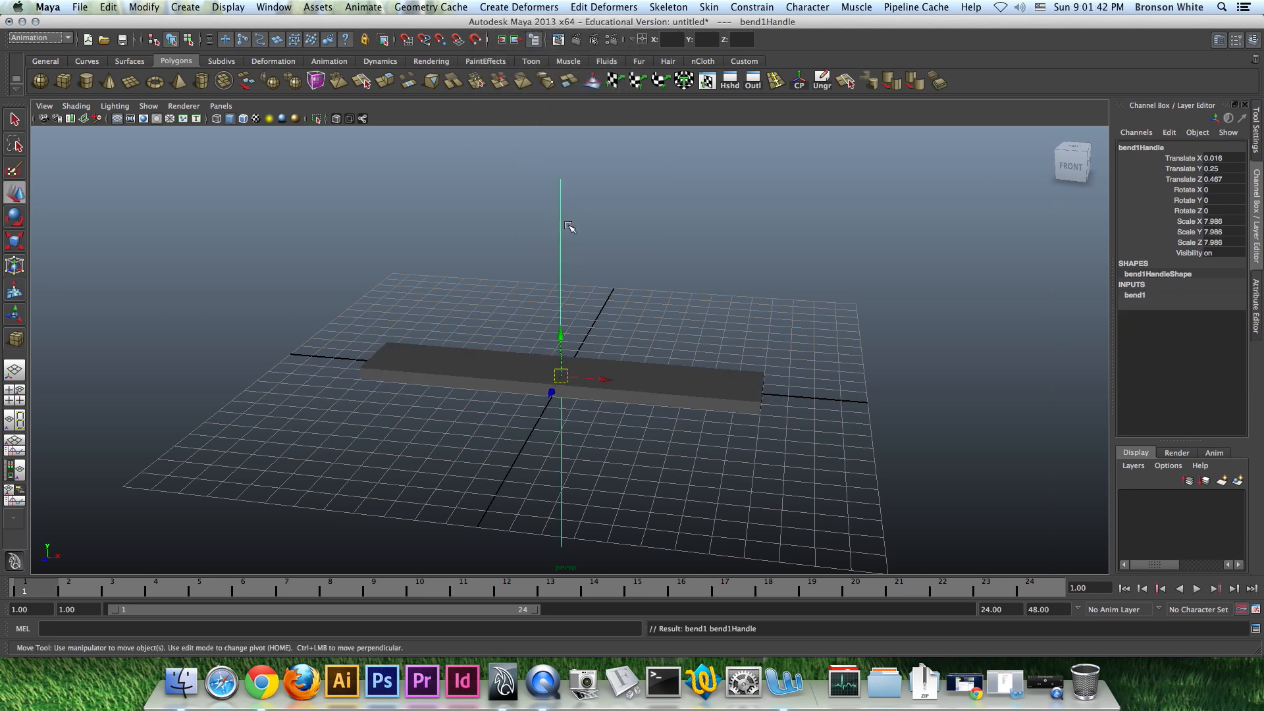
Try a Curvature of 1.9 on the upright bend deformer, inspect the box and undo the change.
{"action": "left_click_drag", "start_coordinate": [599, 267], "coordinate": [634, 275], "text": "alt"}
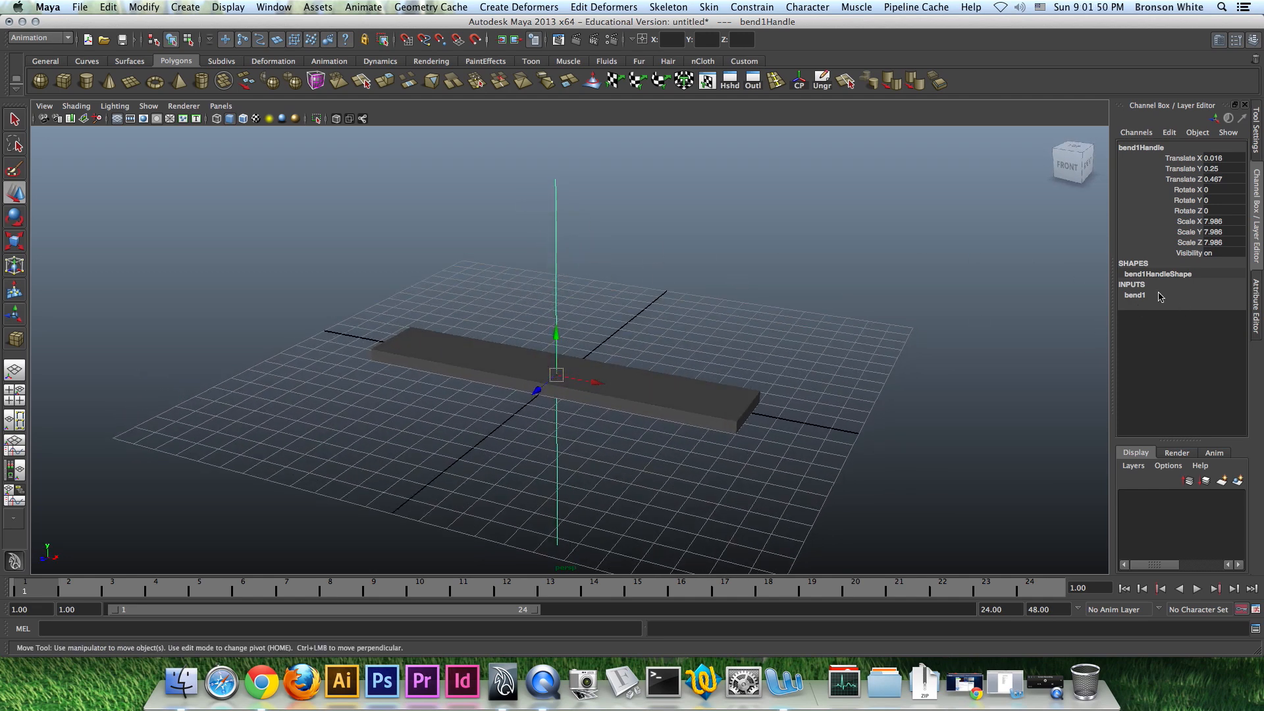
{"action": "left_click", "coordinate": [1139, 295]}
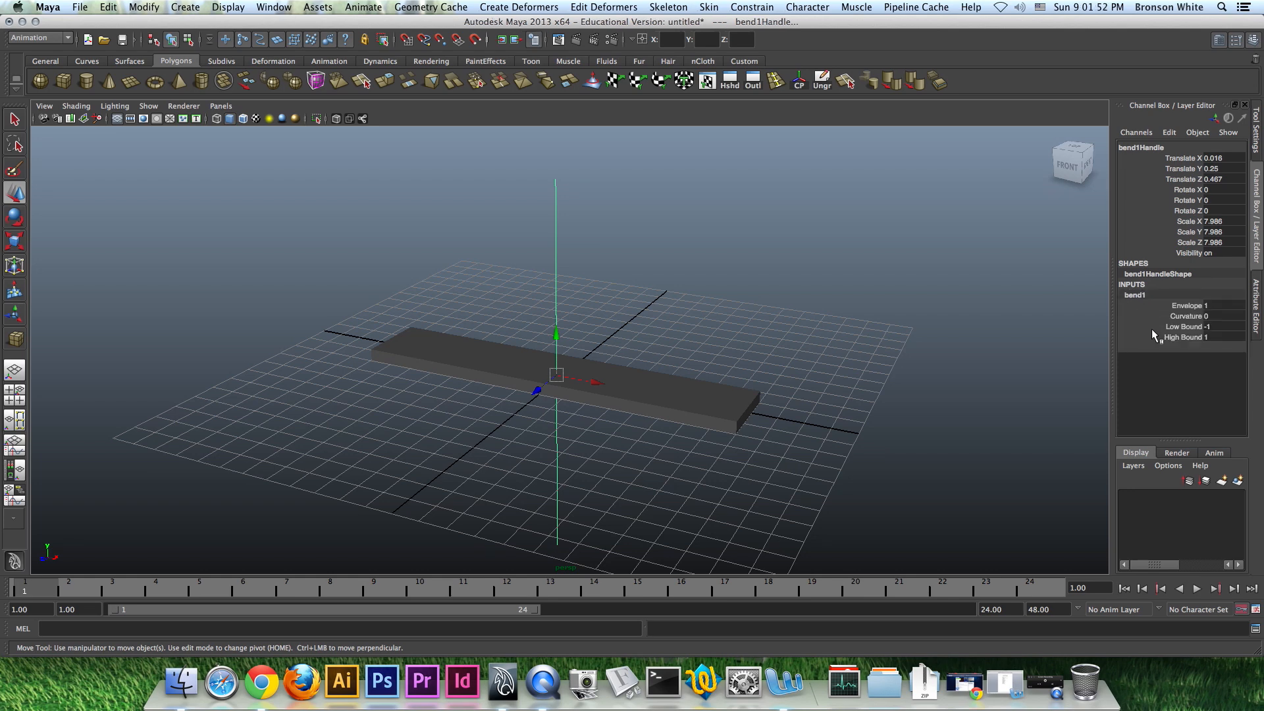
{"action": "left_click", "coordinate": [1185, 316]}
{"action": "mouse_move", "coordinate": [958, 293]}
{"action": "middle_mouse_down"}
{"action": "mouse_move", "coordinate": [944, 293]}
{"action": "mouse_move", "coordinate": [966, 294]}
{"action": "middle_mouse_up"}
{"action": "left_click_drag", "start_coordinate": [965, 294], "coordinate": [730, 478], "text": "alt"}
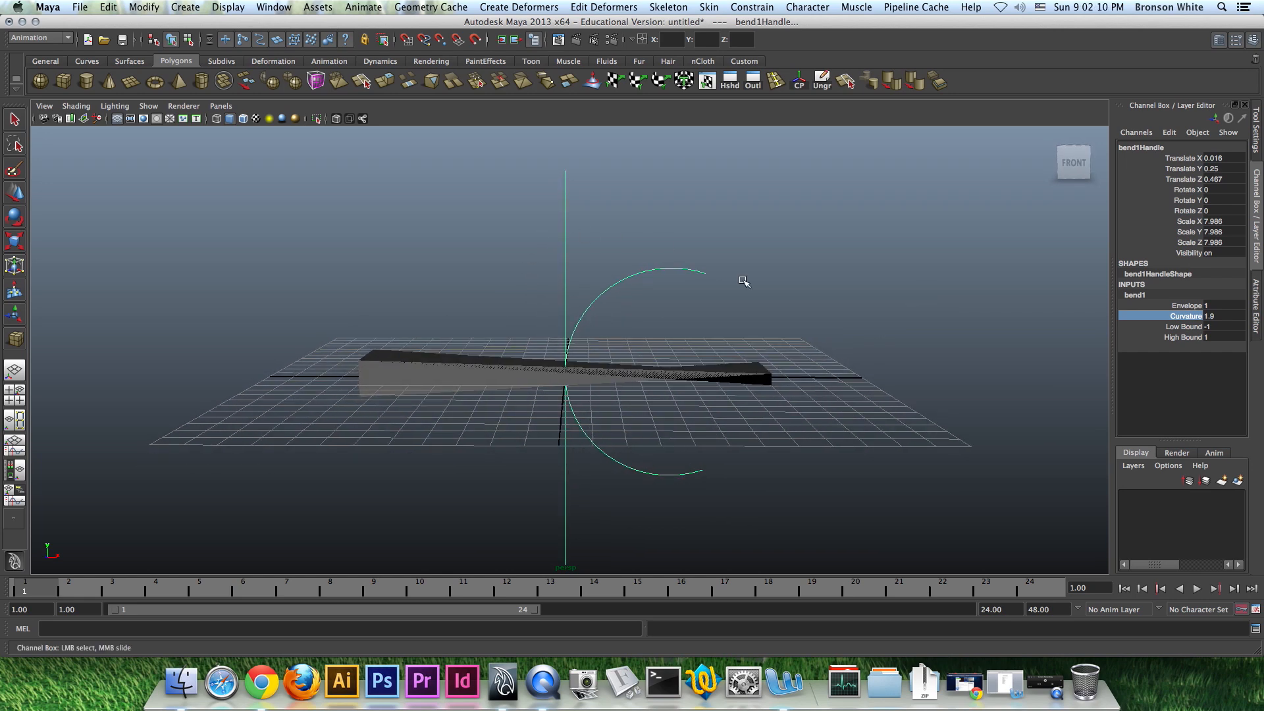
{"action": "left_click_drag", "start_coordinate": [766, 424], "coordinate": [743, 401], "text": "alt"}
{"action": "left_click_drag", "start_coordinate": [599, 423], "coordinate": [732, 438], "text": "alt"}
{"action": "key", "text": "super+z"}
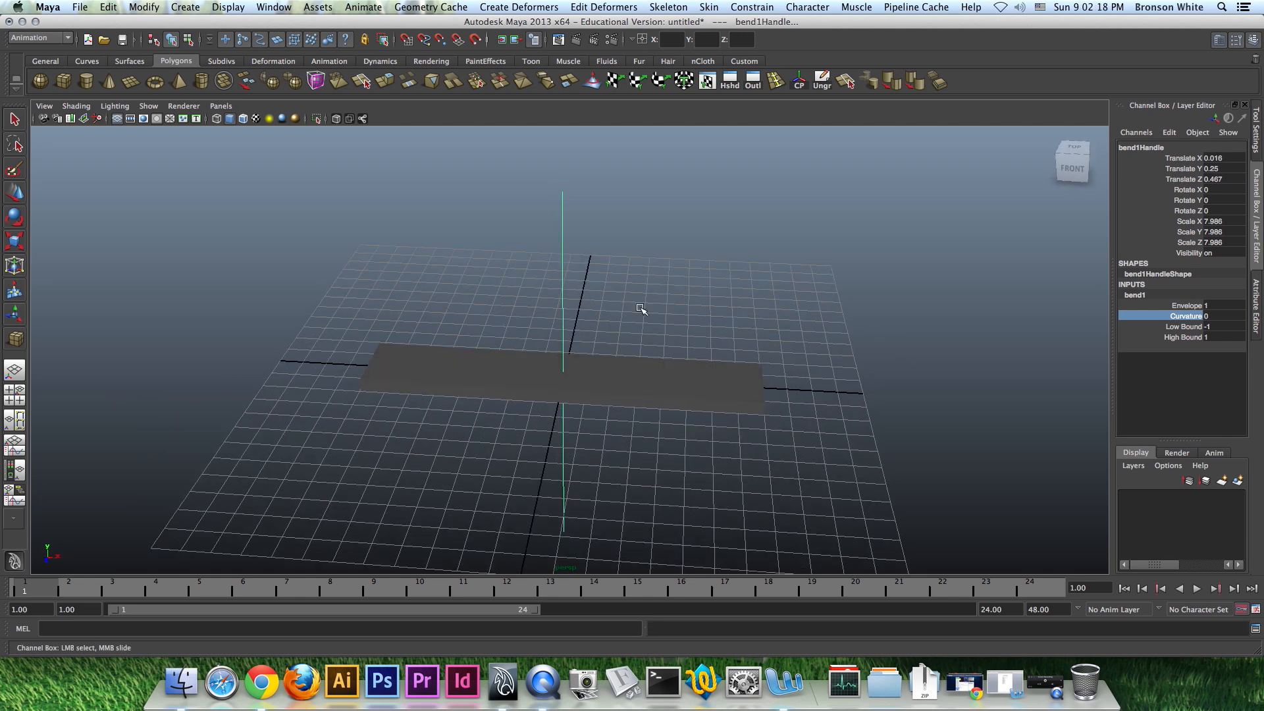
Rotate the bend handle to -90 degrees in Z so it runs along the box's length.
{"action": "key", "text": "w"}
{"action": "left_click_drag", "start_coordinate": [533, 263], "coordinate": [643, 293], "text": "alt"}
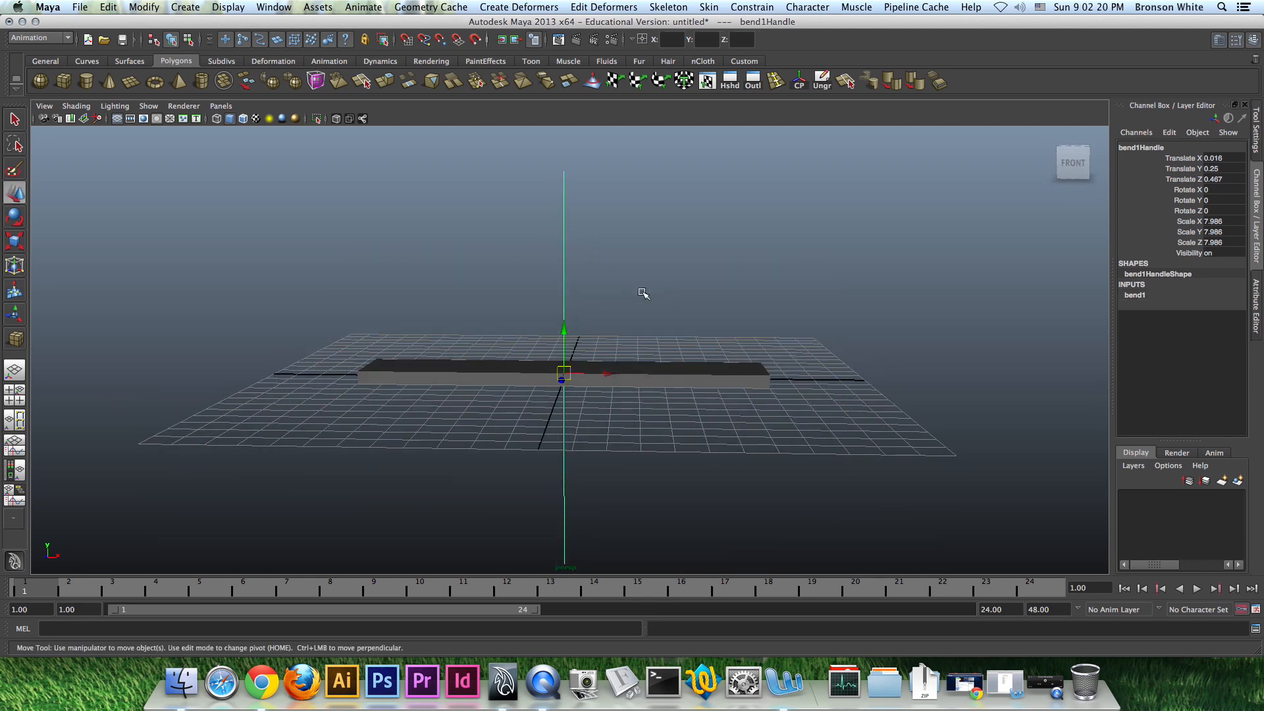
{"action": "key", "text": "e"}
{"action": "left_click_drag", "start_coordinate": [650, 307], "coordinate": [609, 323], "text": "alt"}
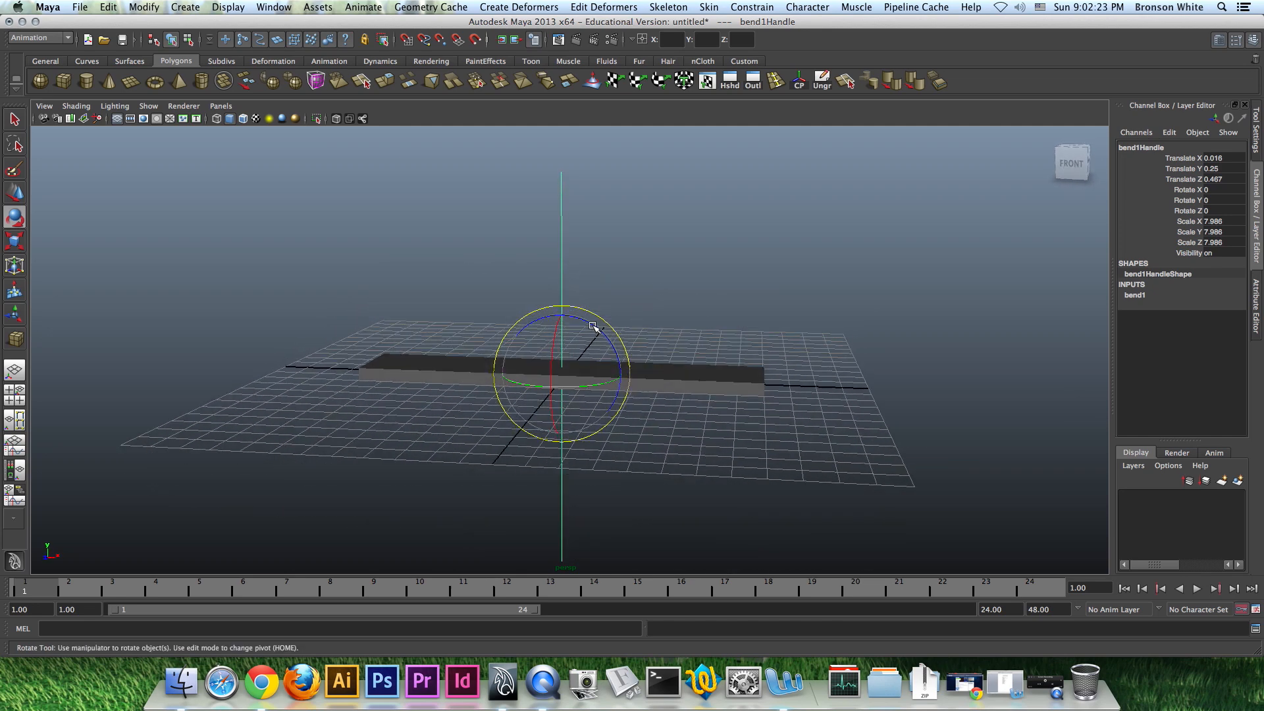
{"action": "left_click_drag", "start_coordinate": [594, 325], "coordinate": [671, 372]}
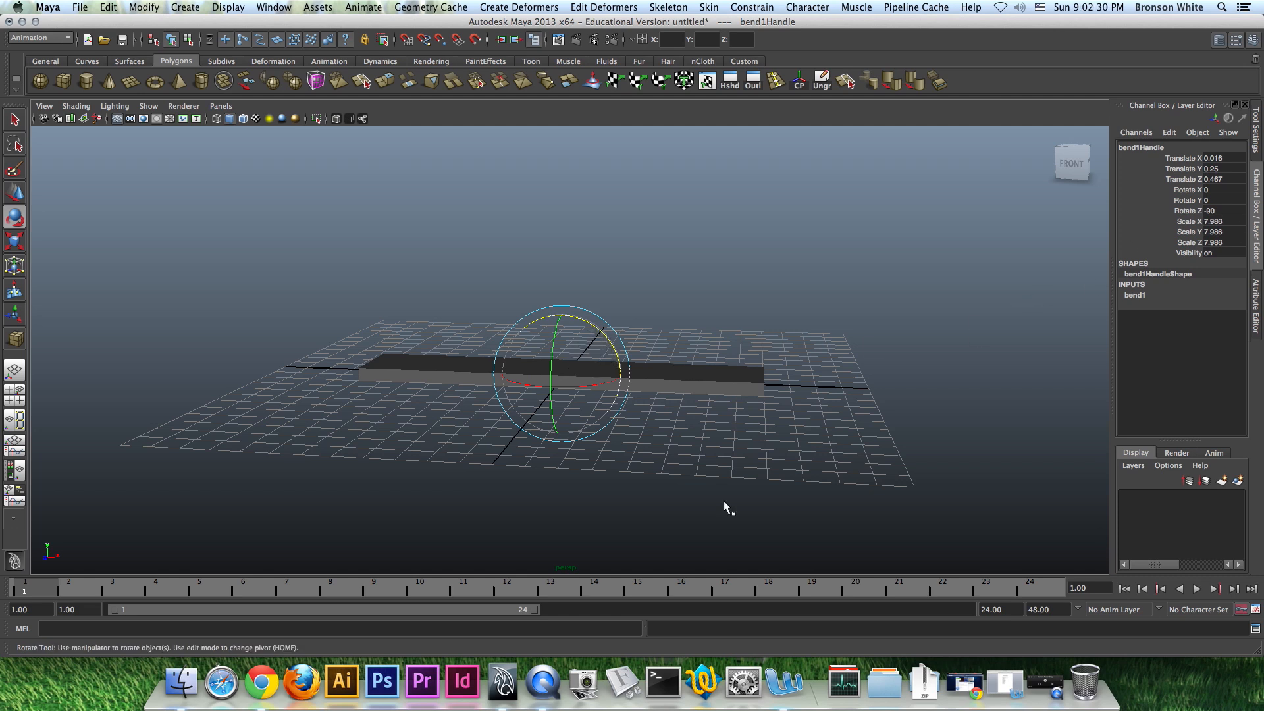
Try increasing the rotated bend deformer's Curvature, inspect the box from several angles and undo the change.
{"action": "left_click", "coordinate": [1135, 296]}
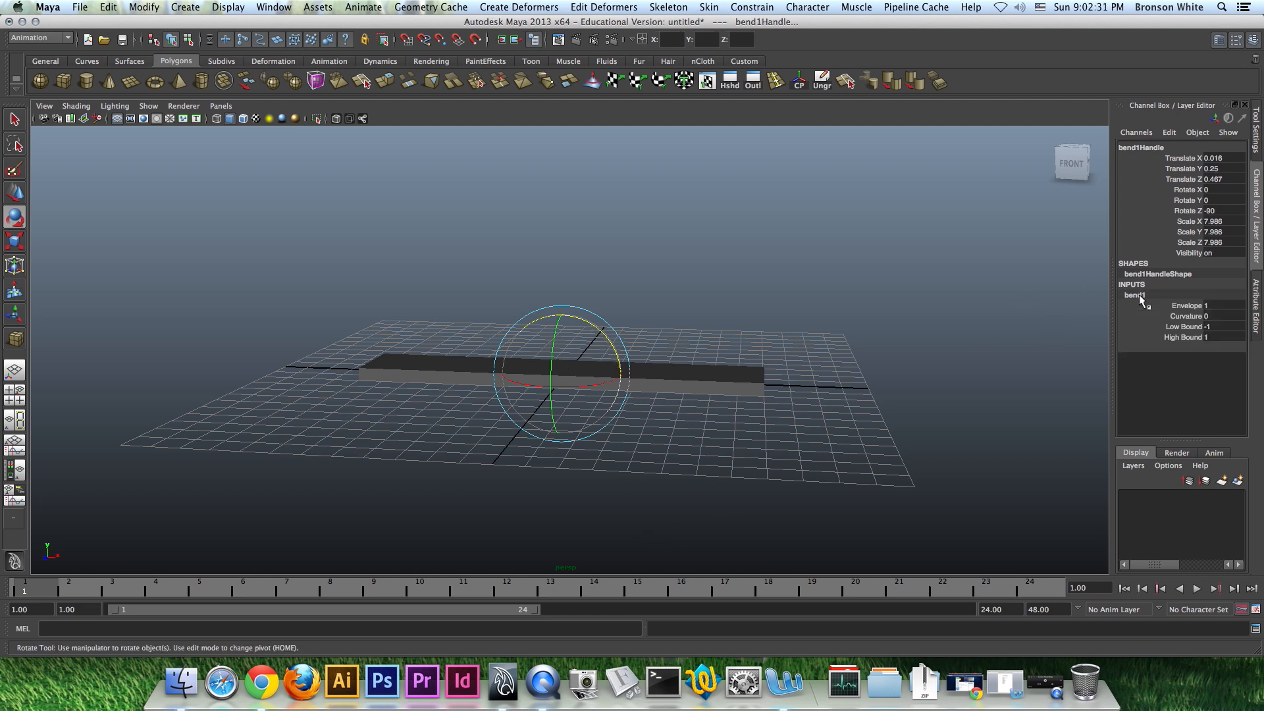
{"action": "left_click", "coordinate": [1186, 316]}
{"action": "middle_click_drag", "start_coordinate": [935, 309], "coordinate": [941, 307]}
{"action": "left_click_drag", "start_coordinate": [898, 361], "coordinate": [721, 514], "text": "alt"}
{"action": "left_click", "coordinate": [615, 483]}
{"action": "left_click_drag", "start_coordinate": [815, 525], "coordinate": [744, 454], "text": "alt"}
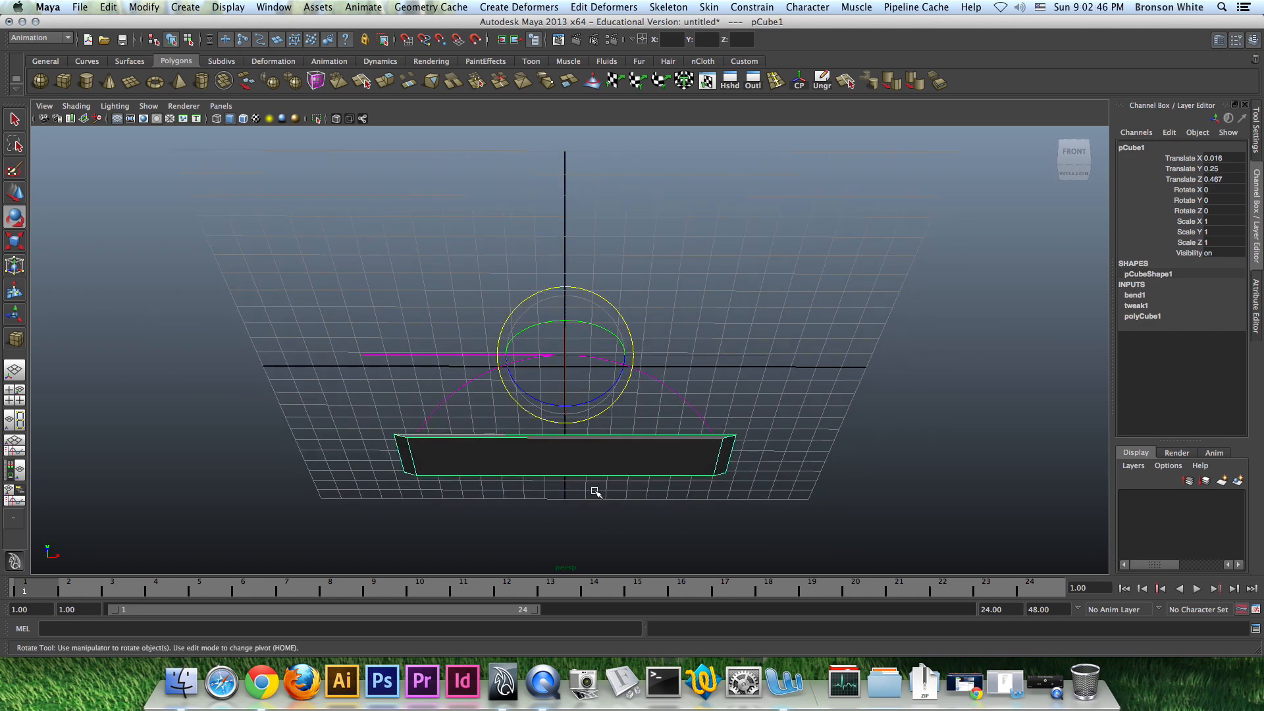
{"action": "left_click_drag", "start_coordinate": [658, 492], "coordinate": [691, 472], "text": "alt"}
{"action": "key", "text": "z"}
{"action": "key", "text": "z"}
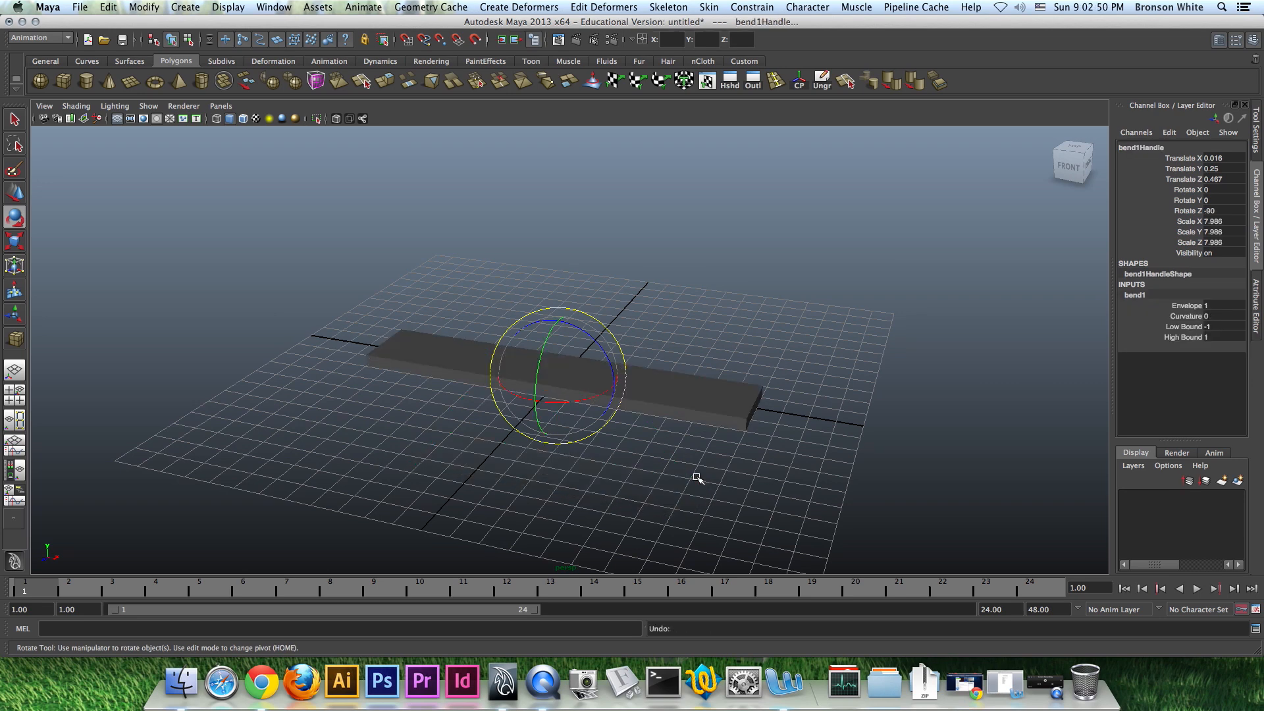
Select the box and set its Subdivisions Width to 18 in the polyCube1 inputs.
{"action": "left_click", "coordinate": [823, 365]}
{"action": "left_click_drag", "start_coordinate": [809, 420], "coordinate": [835, 420], "text": "alt"}
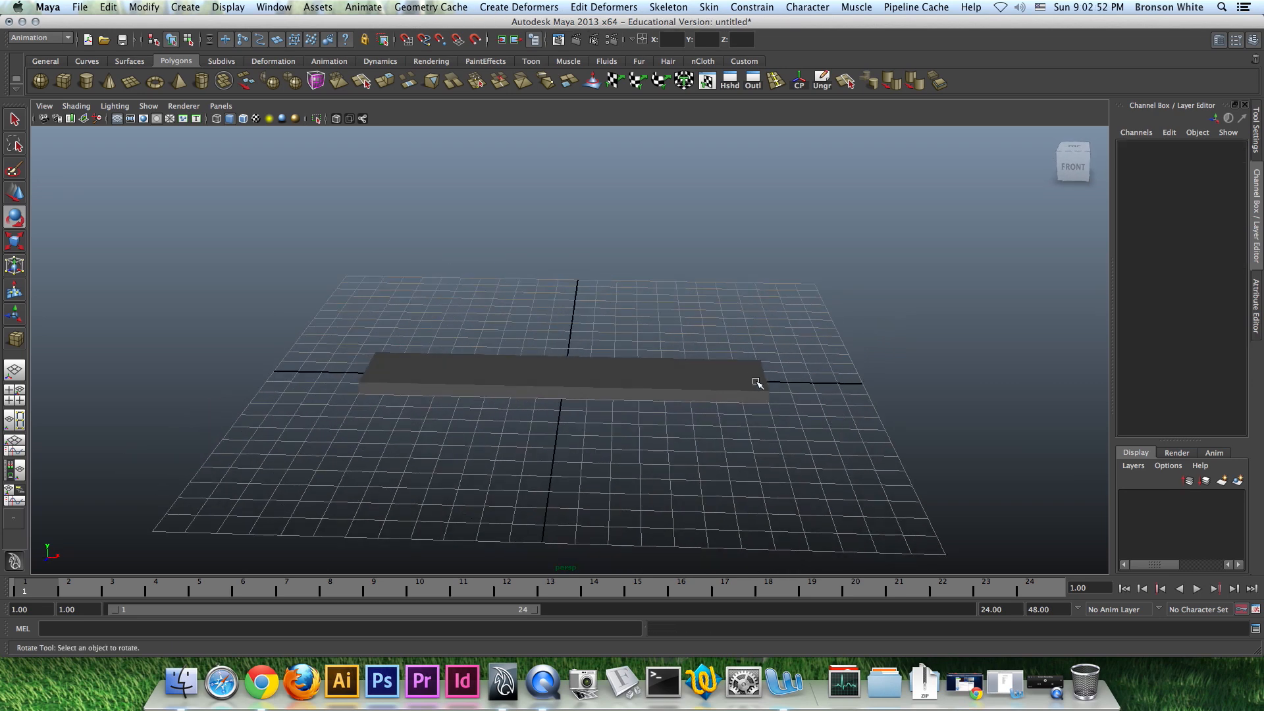
{"action": "left_click", "coordinate": [752, 378]}
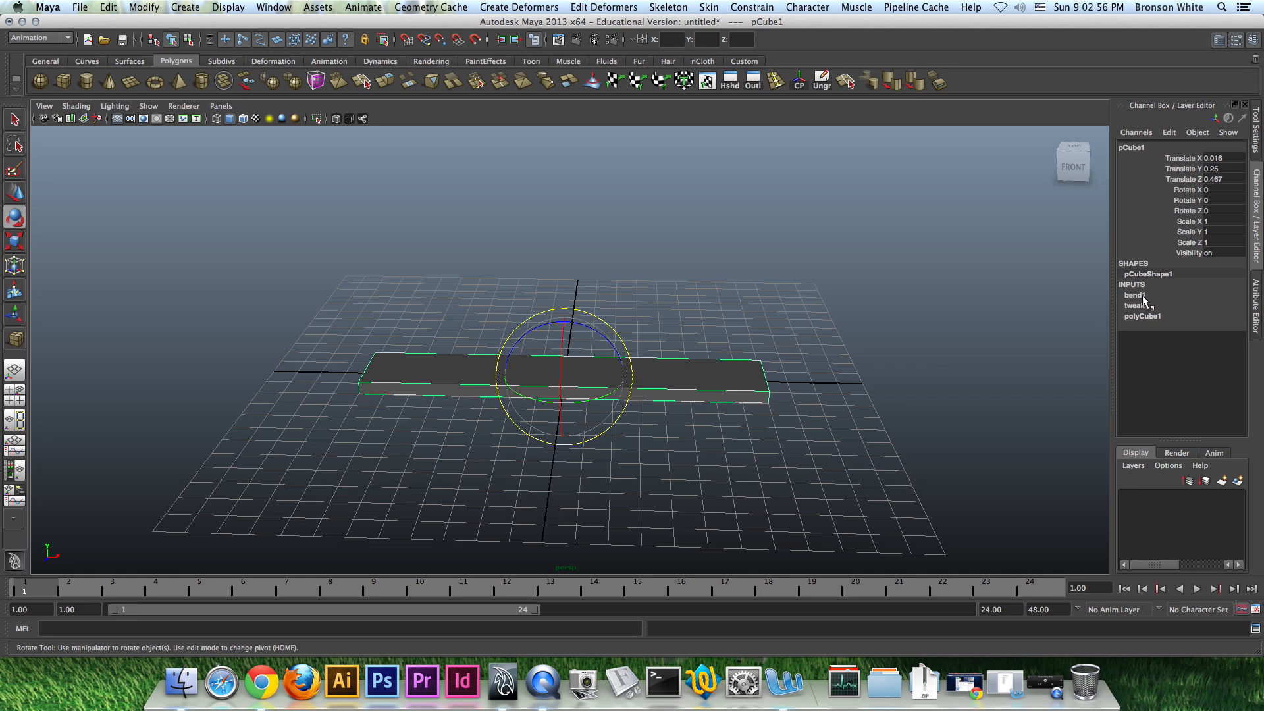
{"action": "left_click", "coordinate": [1135, 295]}
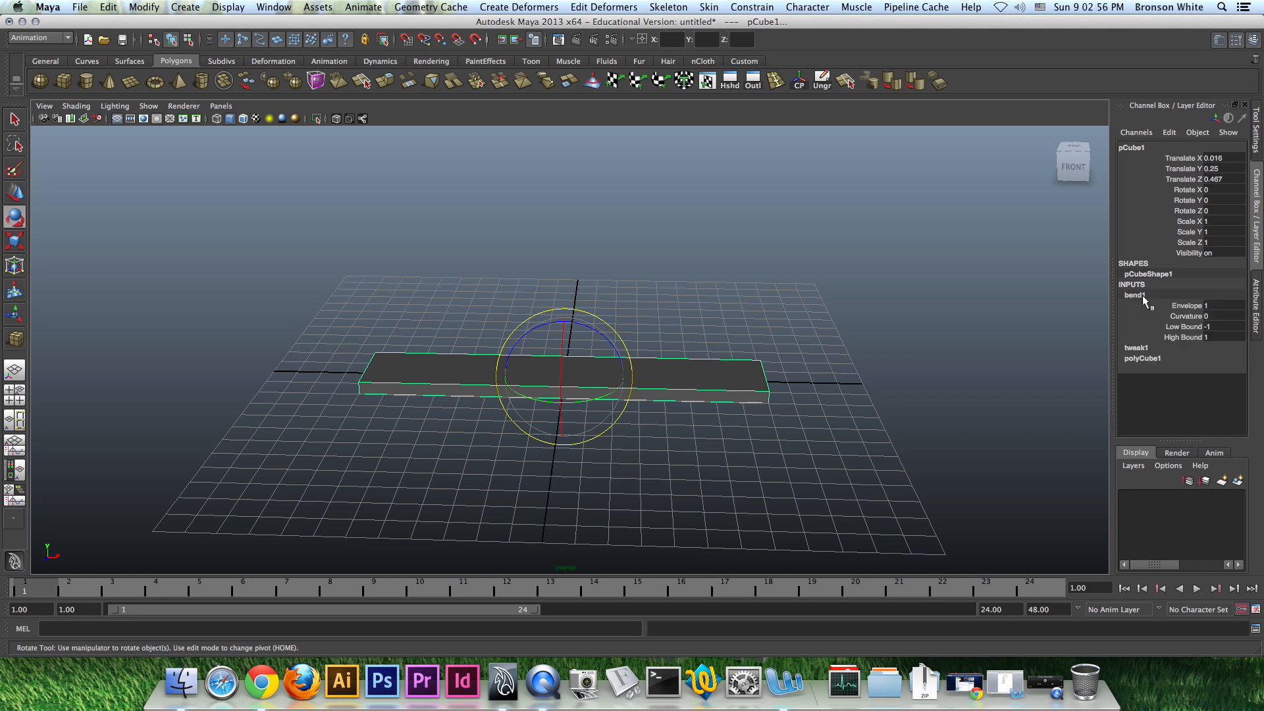
{"action": "left_click", "coordinate": [1146, 359]}
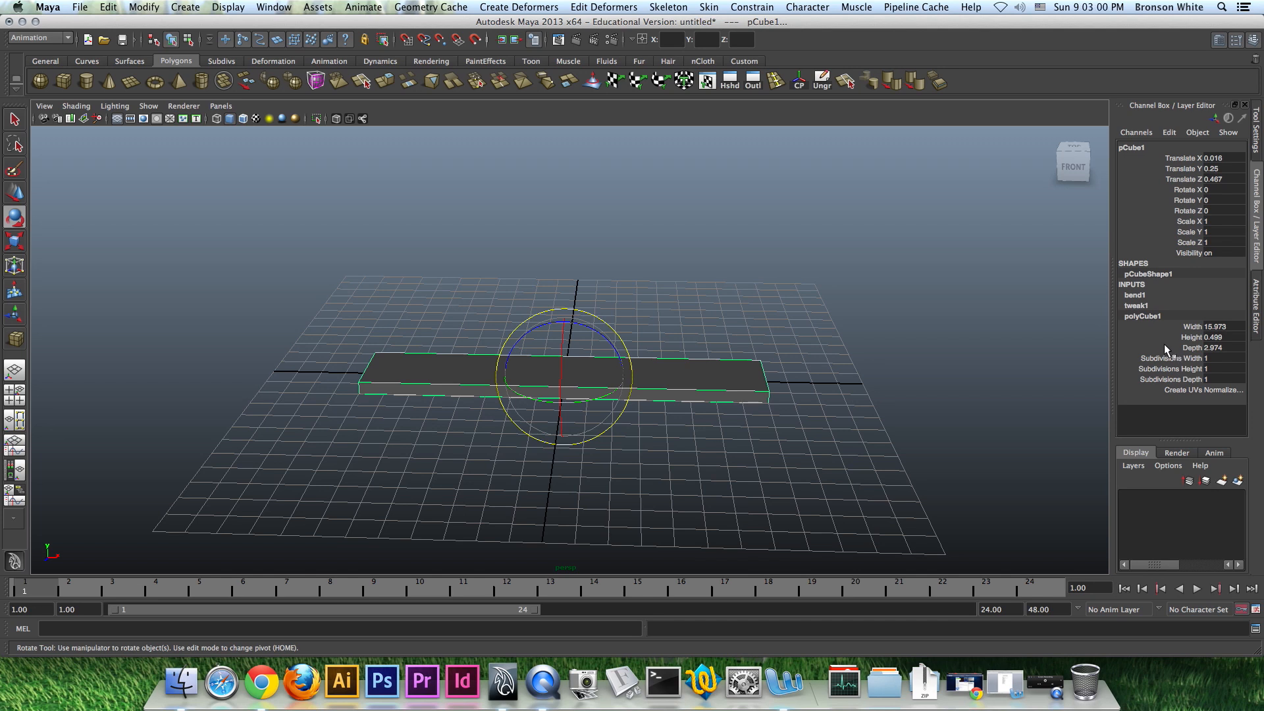
{"action": "left_click", "coordinate": [1179, 359]}
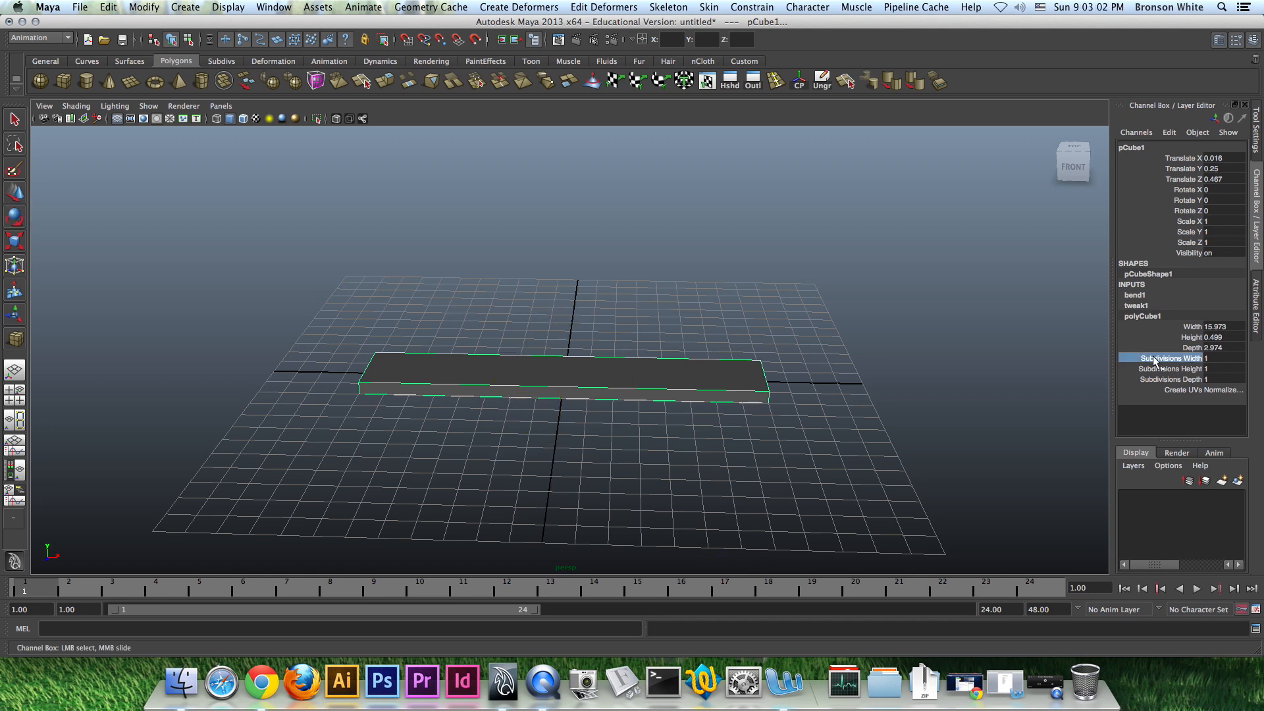
{"action": "middle_click_drag", "start_coordinate": [929, 333], "coordinate": [1021, 337]}
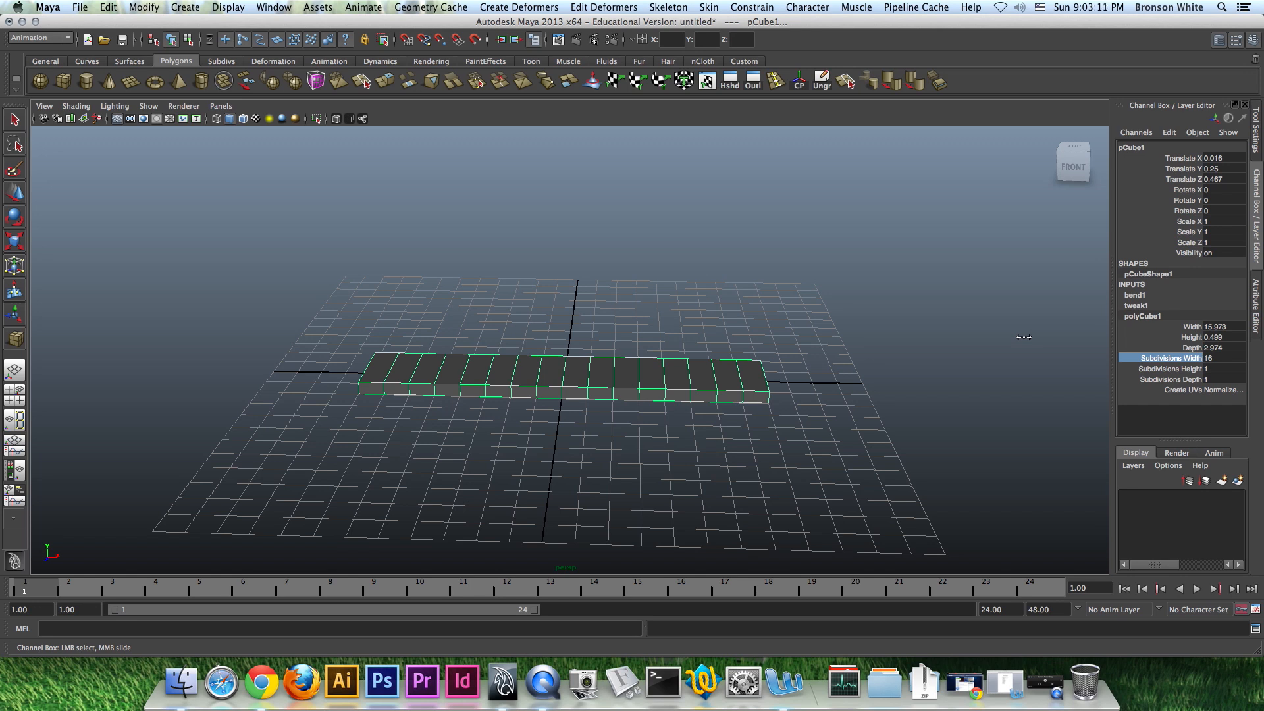
{"action": "middle_click_drag", "start_coordinate": [1024, 337], "coordinate": [1035, 340]}
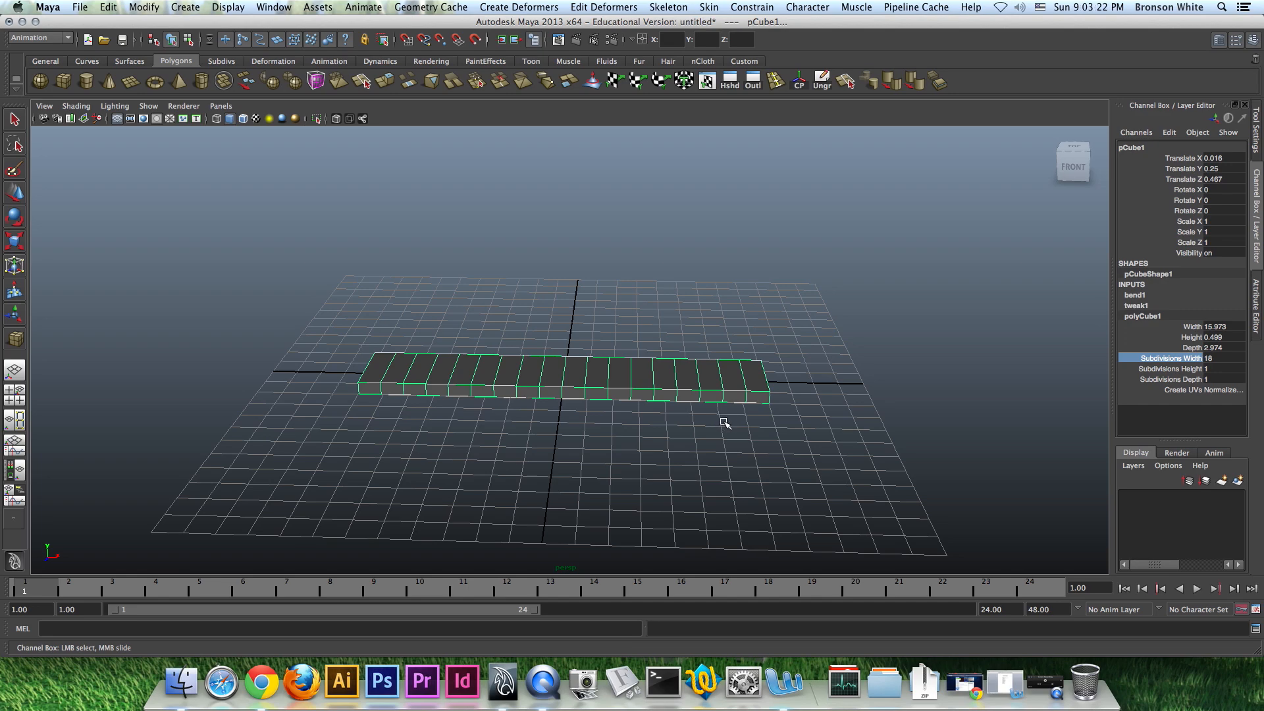
{"action": "mouse_move", "coordinate": [759, 405]}
{"action": "left_mouse_down", "text": "alt"}
{"action": "mouse_move", "coordinate": [733, 401]}
{"action": "mouse_move", "coordinate": [722, 418]}
{"action": "mouse_move", "coordinate": [762, 432]}
{"action": "mouse_move", "coordinate": [774, 418]}
{"action": "left_mouse_up", "text": "alt"}
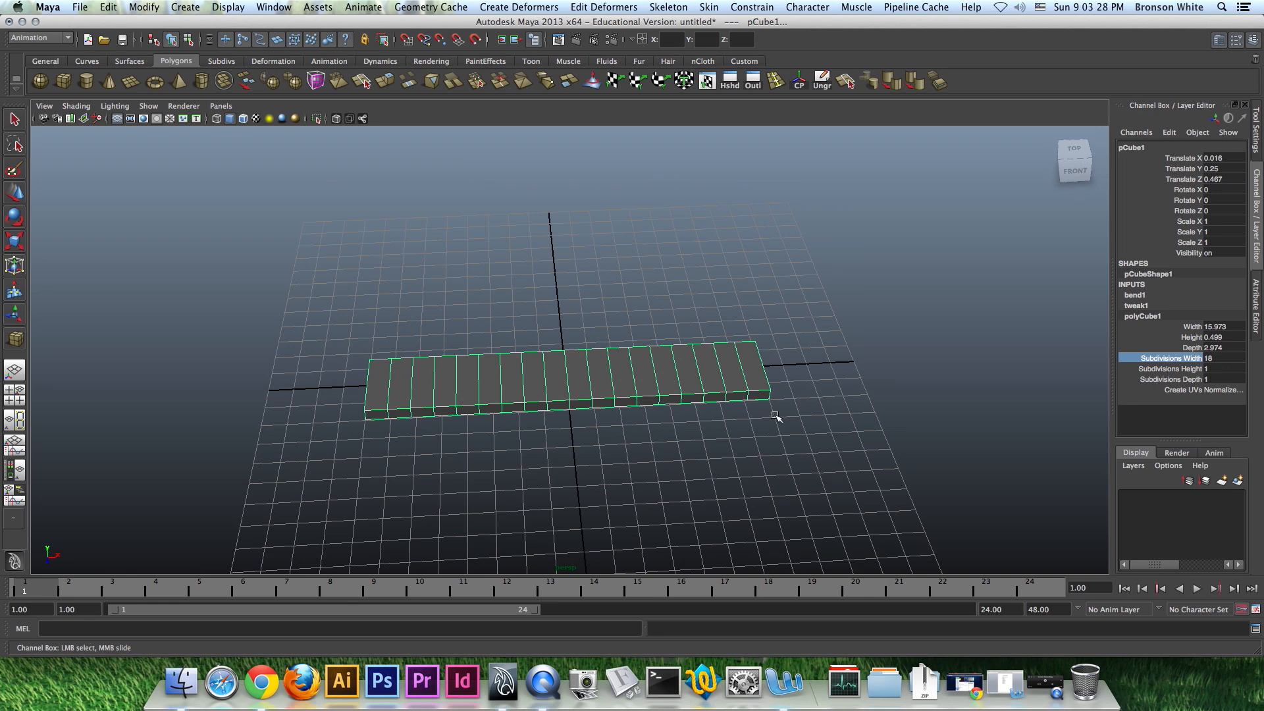
{"action": "left_click_drag", "start_coordinate": [774, 419], "coordinate": [762, 409], "text": "alt"}
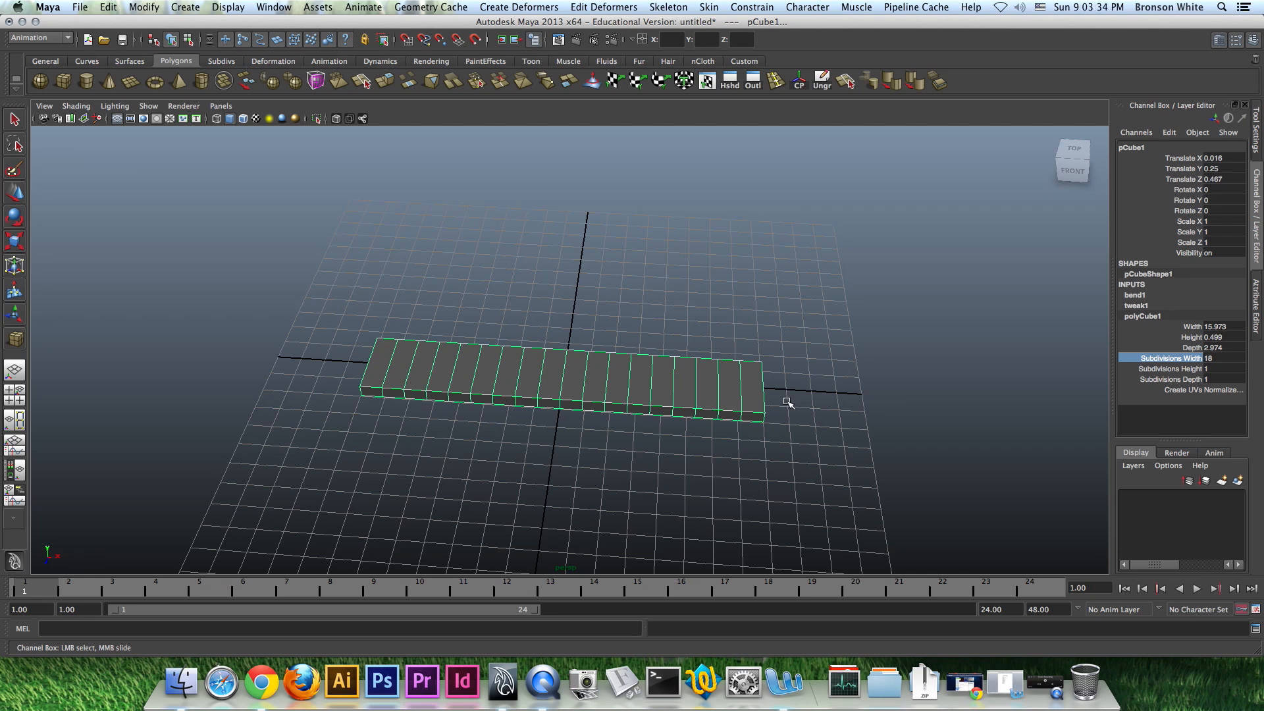
{"action": "left_click_drag", "start_coordinate": [751, 426], "coordinate": [748, 386], "text": "alt"}
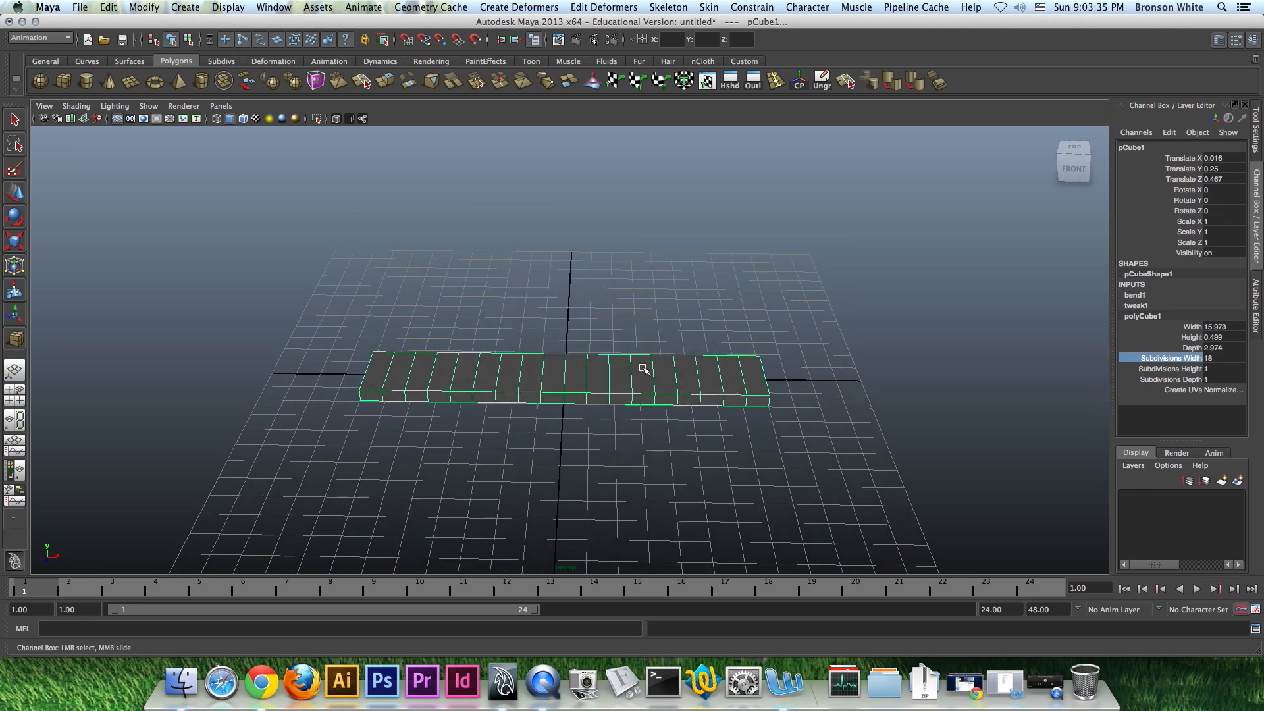
{"action": "left_click_drag", "start_coordinate": [671, 426], "coordinate": [523, 453], "text": "alt"}
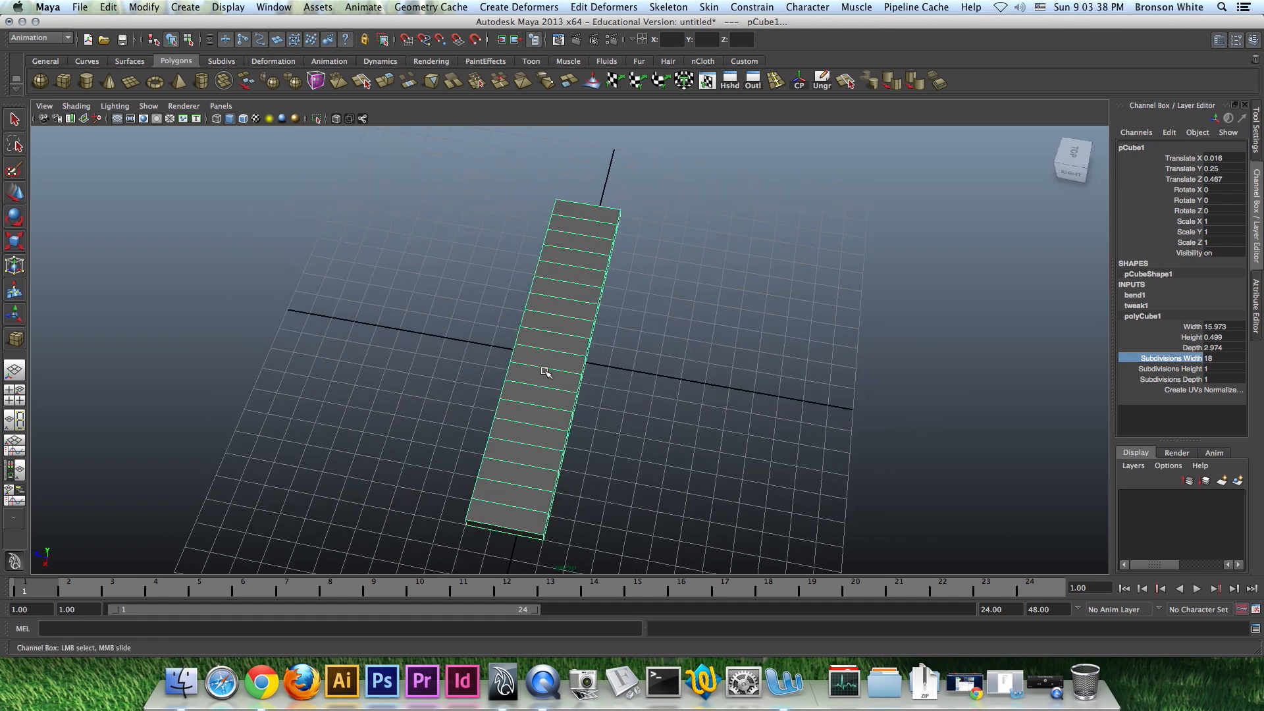
{"action": "left_click_drag", "start_coordinate": [581, 395], "coordinate": [662, 424], "text": "alt"}
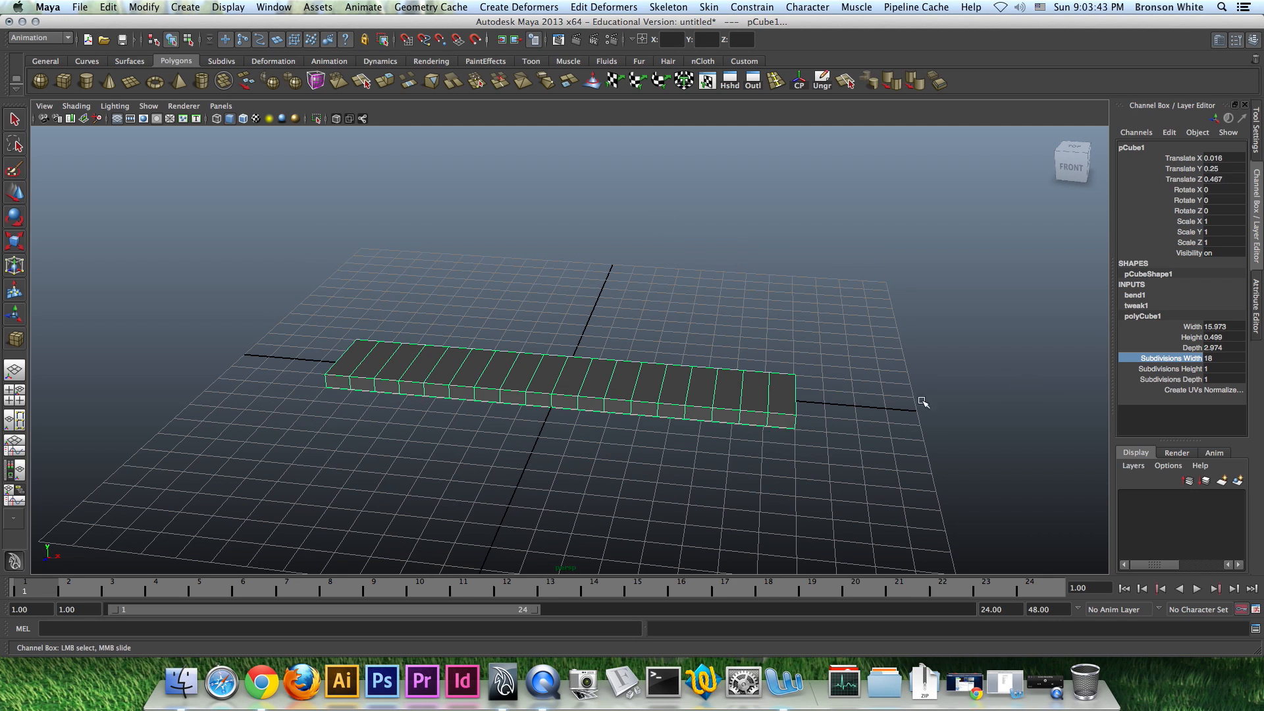
Open the Outliner, move it clear of the box and select the bend handle with the Rotate tool active.
{"action": "left_click", "coordinate": [754, 87]}
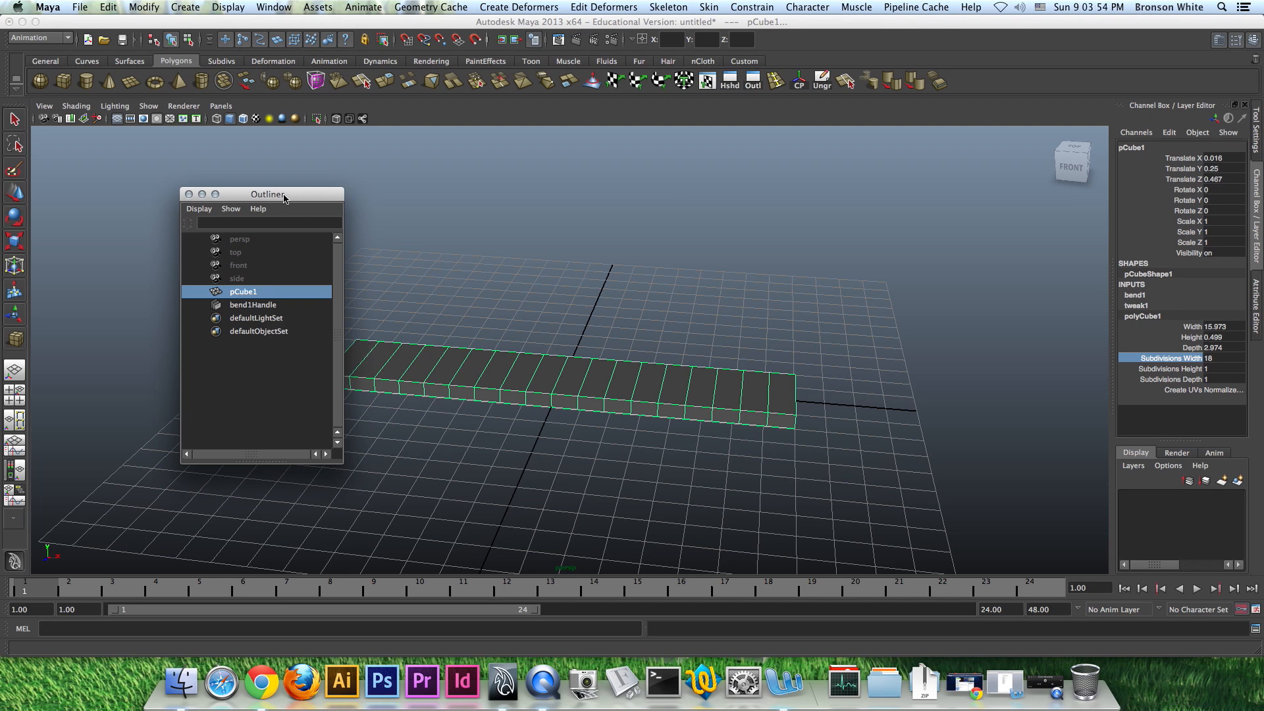
{"action": "left_click_drag", "start_coordinate": [284, 198], "coordinate": [228, 170]}
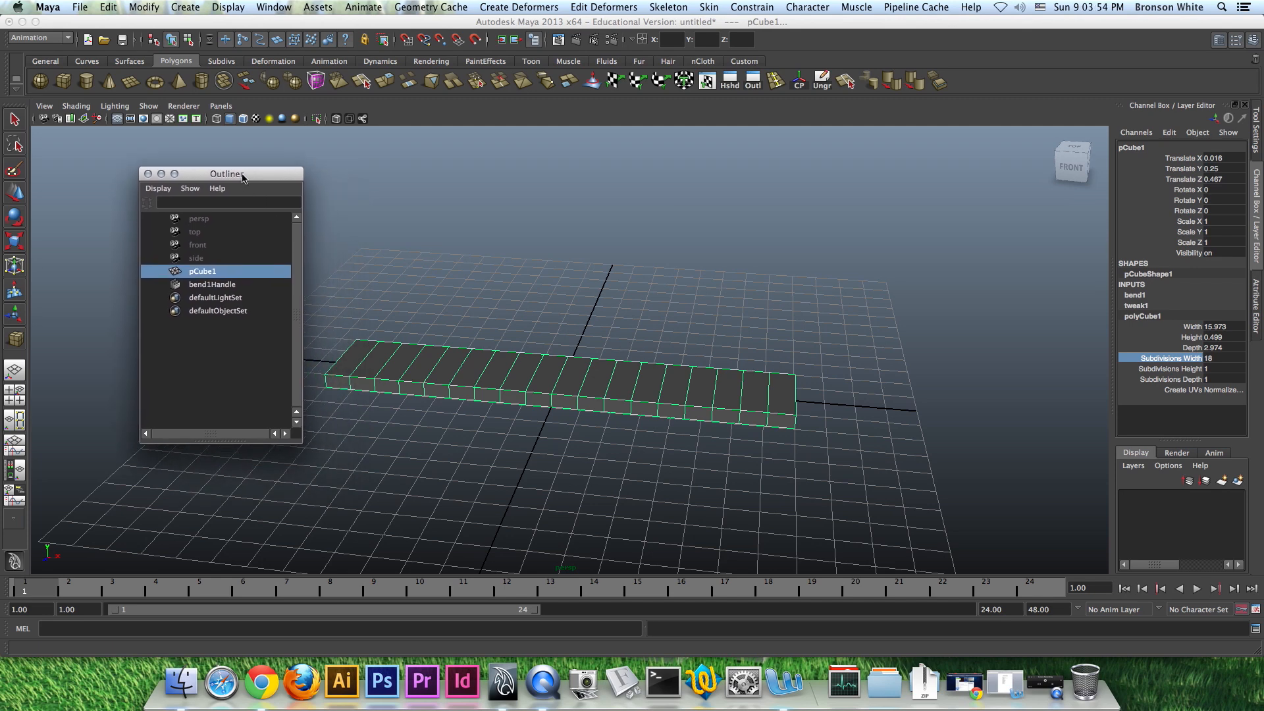
{"action": "left_click", "coordinate": [191, 277]}
{"action": "key", "text": "e"}
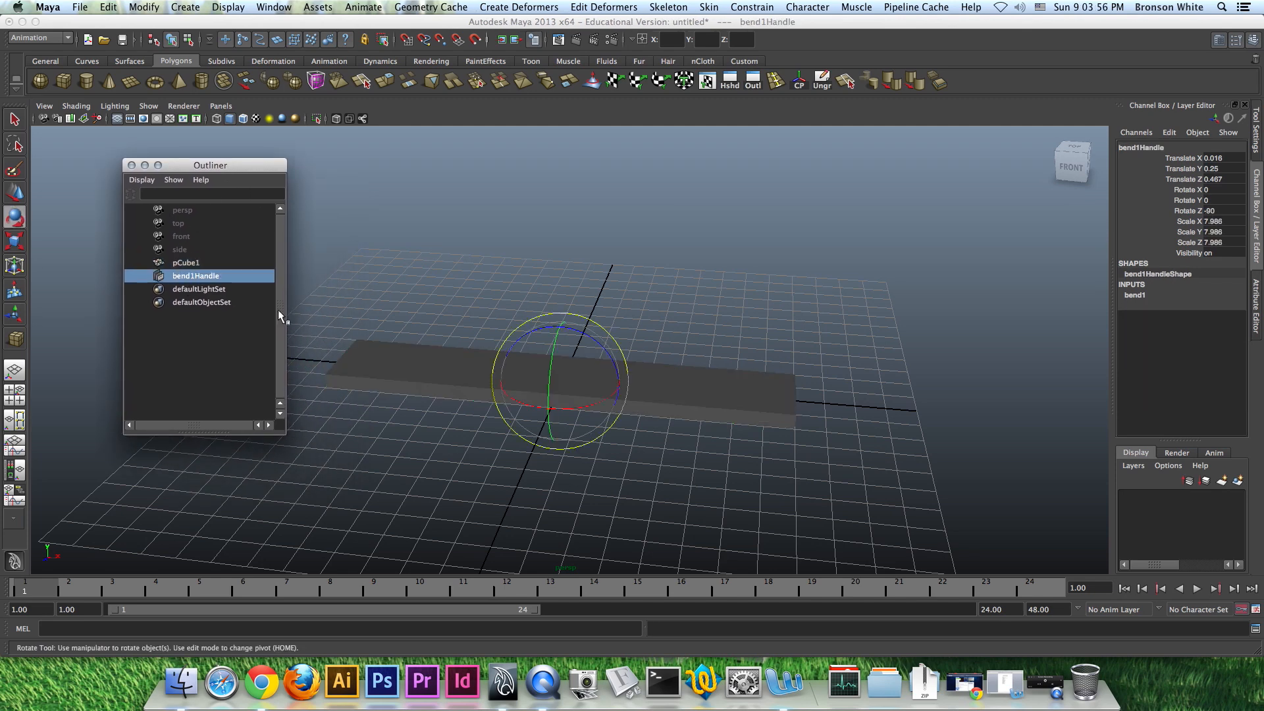
Increase the bend deformer's Curvature to 2.4 to curl the box into an open ring.
{"action": "left_click", "coordinate": [1142, 299]}
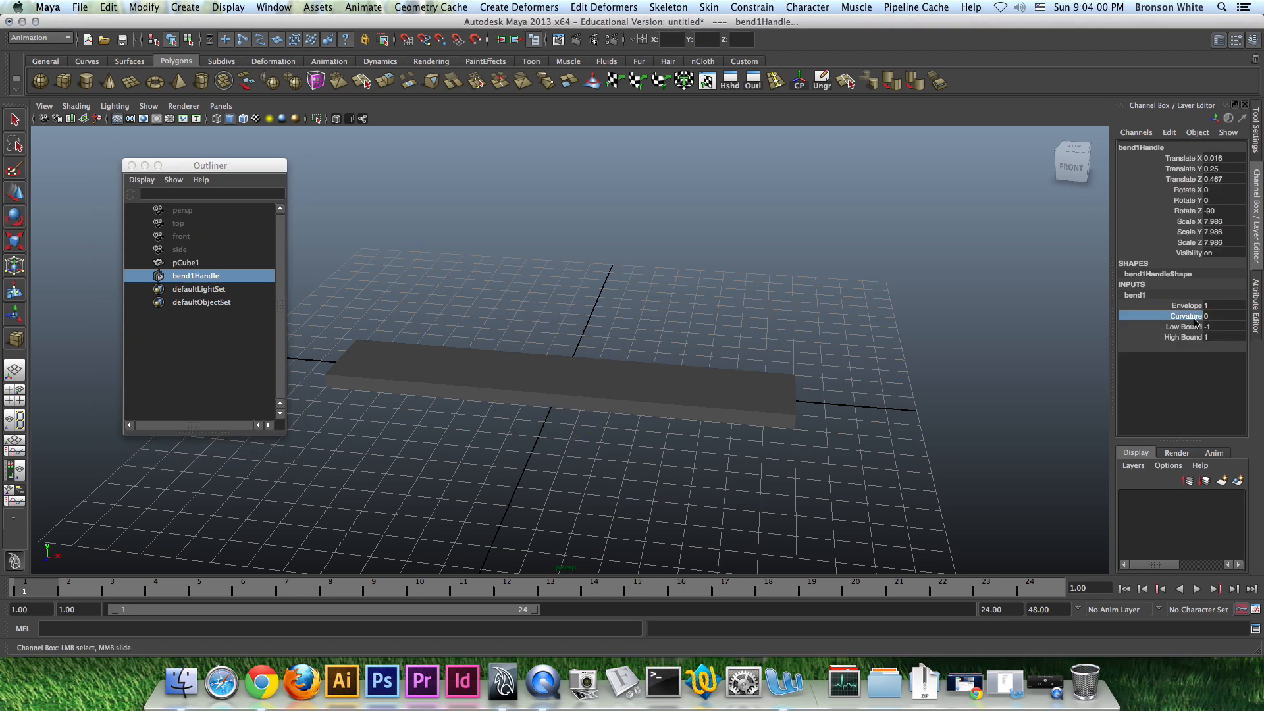
{"action": "middle_click_drag", "start_coordinate": [882, 293], "coordinate": [881, 287]}
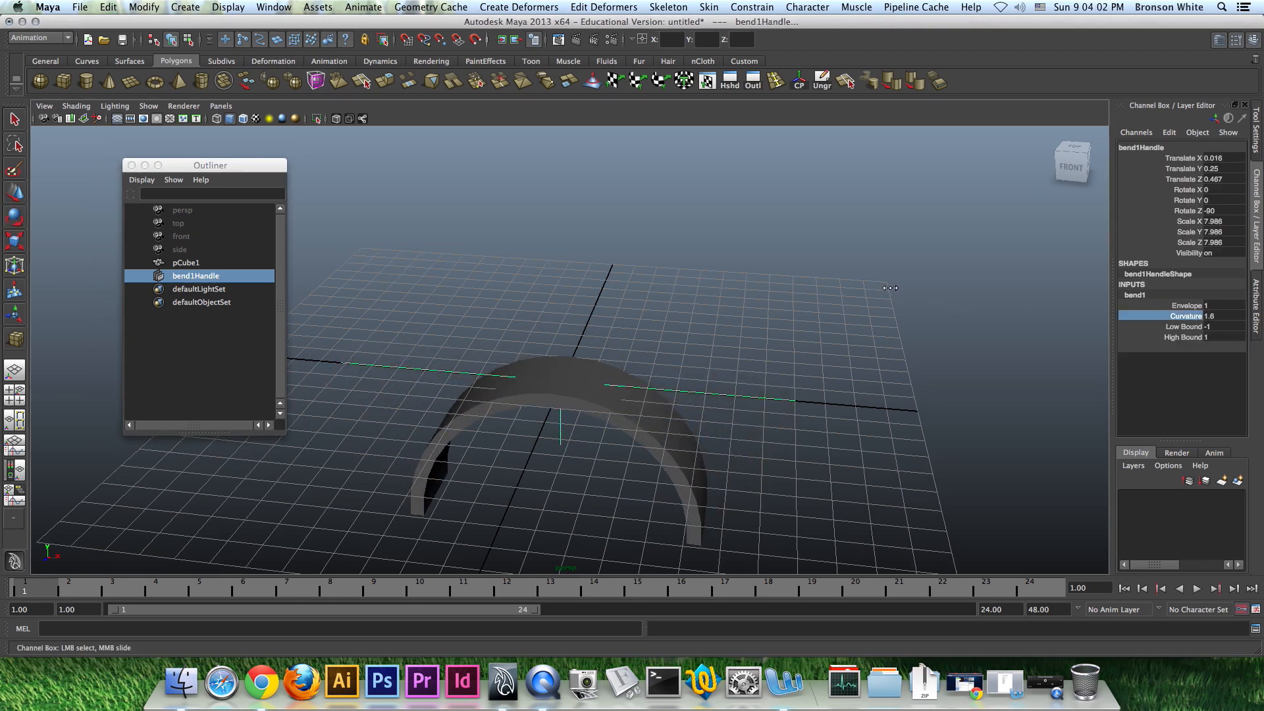
{"action": "mouse_move", "coordinate": [874, 343]}
{"action": "left_mouse_down", "text": "alt"}
{"action": "mouse_move", "coordinate": [878, 322]}
{"action": "mouse_move", "coordinate": [951, 296]}
{"action": "mouse_move", "coordinate": [818, 327]}
{"action": "mouse_move", "coordinate": [866, 336]}
{"action": "left_mouse_up", "text": "alt"}
{"action": "middle_click_drag", "start_coordinate": [866, 336], "coordinate": [872, 335]}
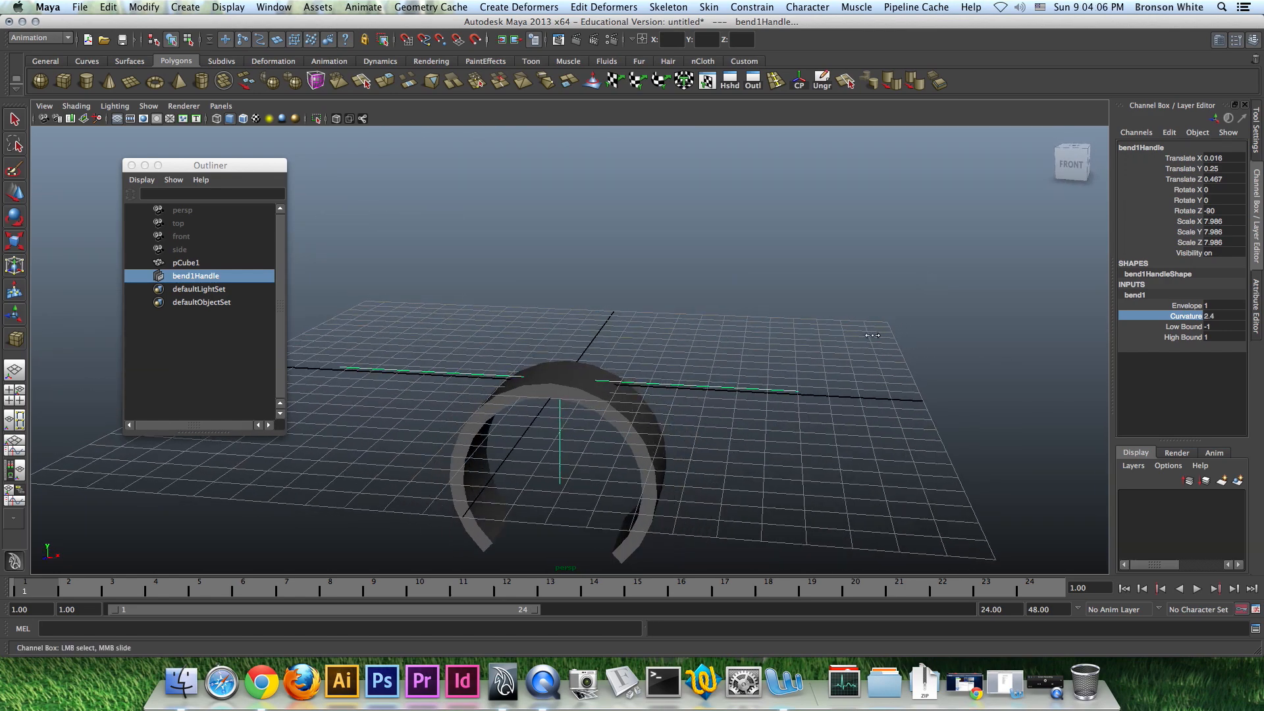
Select the bent box, inspect its segments and set its polyCube1 Subdivisions Width to 40 for a smoother curve.
{"action": "left_click", "coordinate": [647, 445]}
{"action": "left_click_drag", "start_coordinate": [799, 460], "coordinate": [751, 409], "text": "alt"}
{"action": "left_click_drag", "start_coordinate": [638, 469], "coordinate": [579, 391], "text": "alt"}
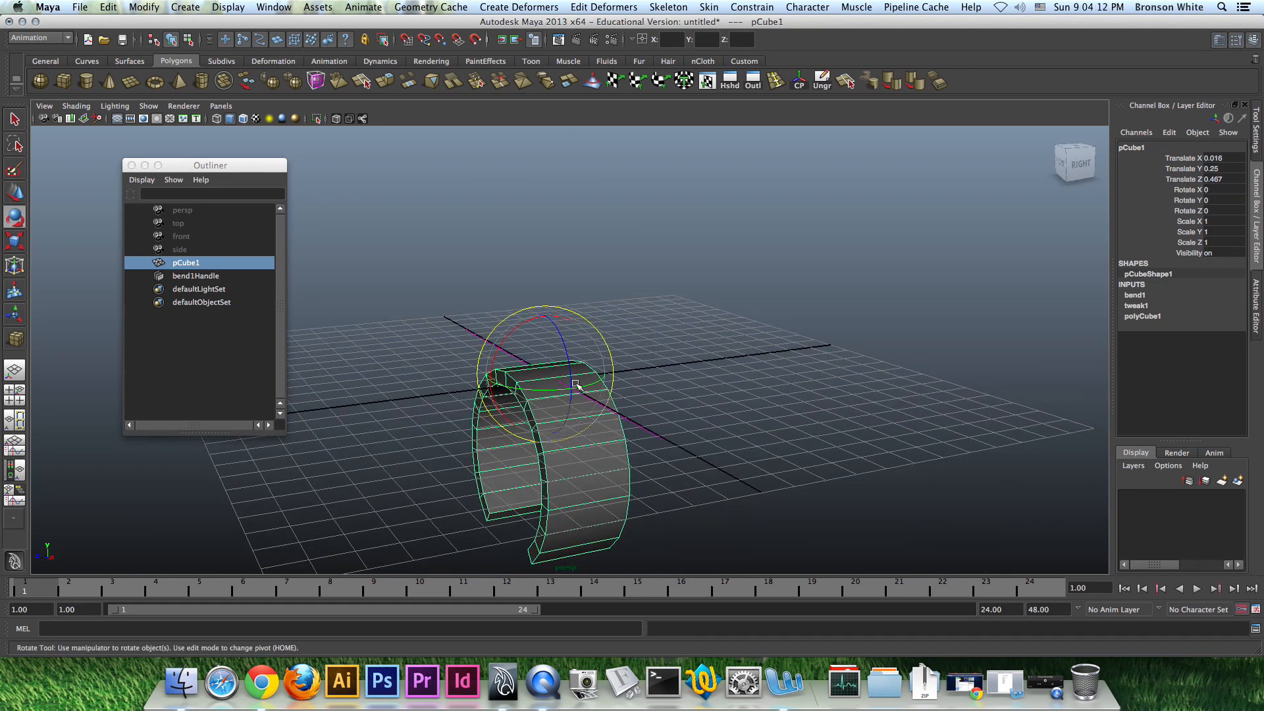
{"action": "left_click", "coordinate": [743, 457]}
{"action": "mouse_move", "coordinate": [742, 457]}
{"action": "left_mouse_down", "text": "alt"}
{"action": "mouse_move", "coordinate": [742, 443]}
{"action": "mouse_move", "coordinate": [762, 471]}
{"action": "mouse_move", "coordinate": [719, 440]}
{"action": "mouse_move", "coordinate": [739, 384]}
{"action": "mouse_move", "coordinate": [776, 432]}
{"action": "mouse_move", "coordinate": [755, 459]}
{"action": "mouse_move", "coordinate": [745, 322]}
{"action": "mouse_move", "coordinate": [680, 353]}
{"action": "left_mouse_up", "text": "alt"}
{"action": "left_click", "coordinate": [681, 356]}
{"action": "left_click_drag", "start_coordinate": [694, 404], "coordinate": [910, 369], "text": "alt"}
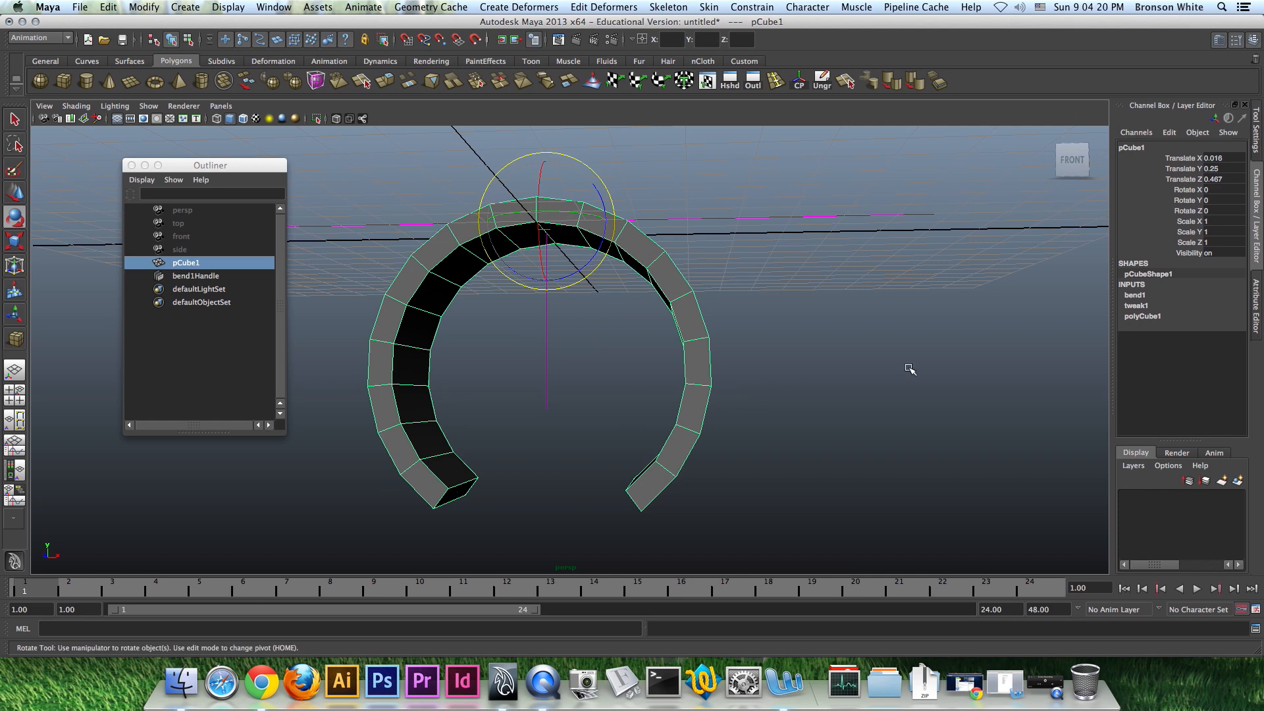
{"action": "left_click", "coordinate": [1148, 317]}
{"action": "left_click_drag", "start_coordinate": [802, 300], "coordinate": [810, 322], "text": "alt"}
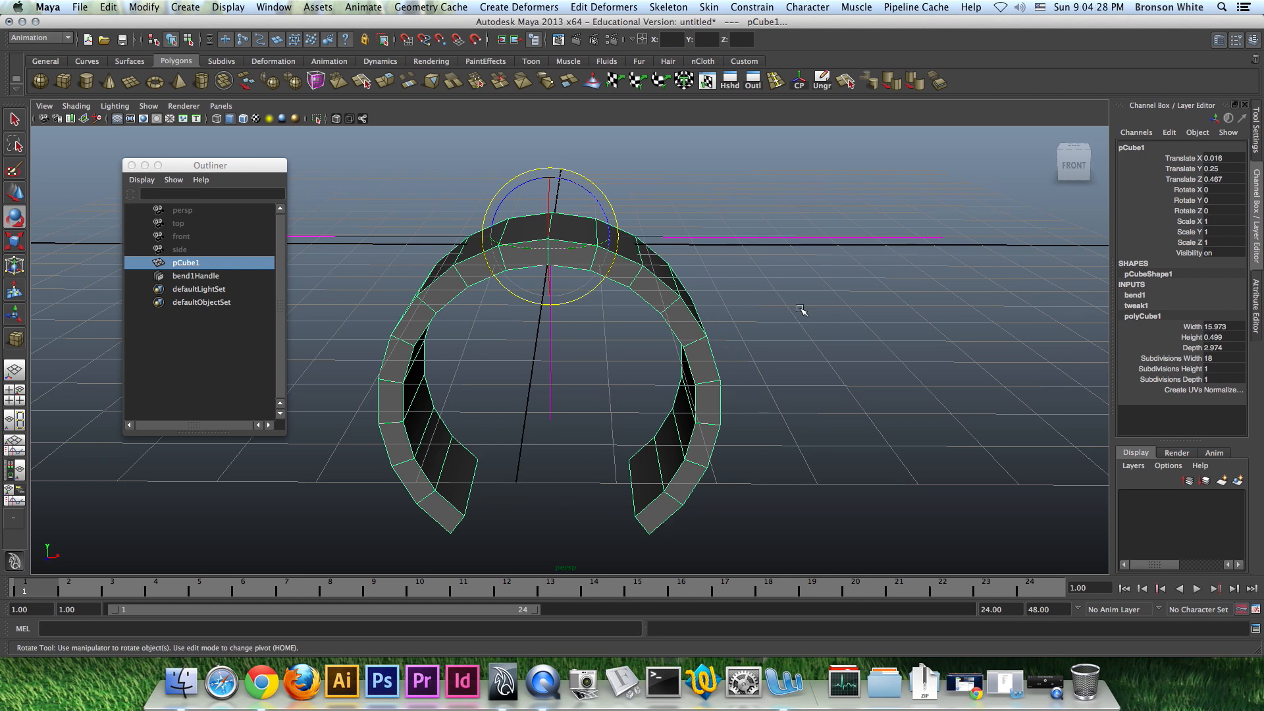
{"action": "left_click", "coordinate": [1185, 359]}
{"action": "middle_click_drag", "start_coordinate": [954, 304], "coordinate": [1095, 303]}
{"action": "left_click_drag", "start_coordinate": [1034, 335], "coordinate": [841, 328], "text": "alt"}
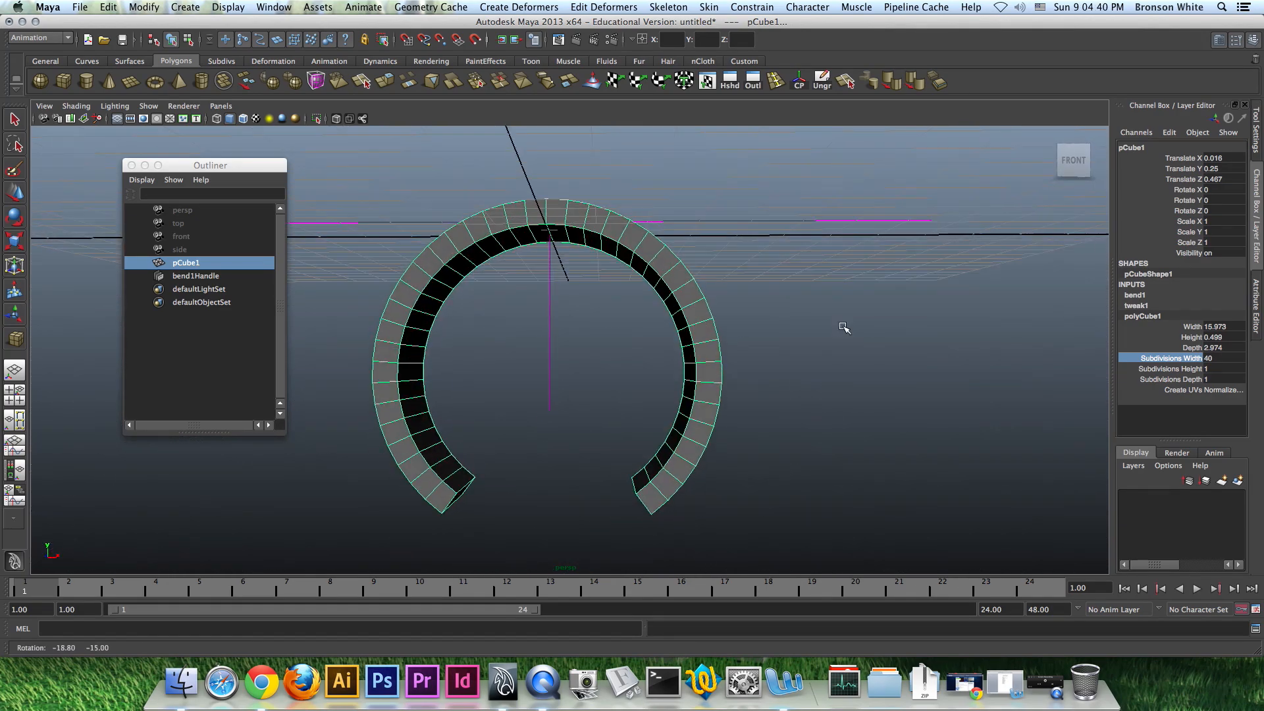
Select the bend handle, lower its bend1 Curvature to 1.6 and inspect the box's segments along the arch.
{"action": "left_click", "coordinate": [842, 229]}
{"action": "key", "text": "e"}
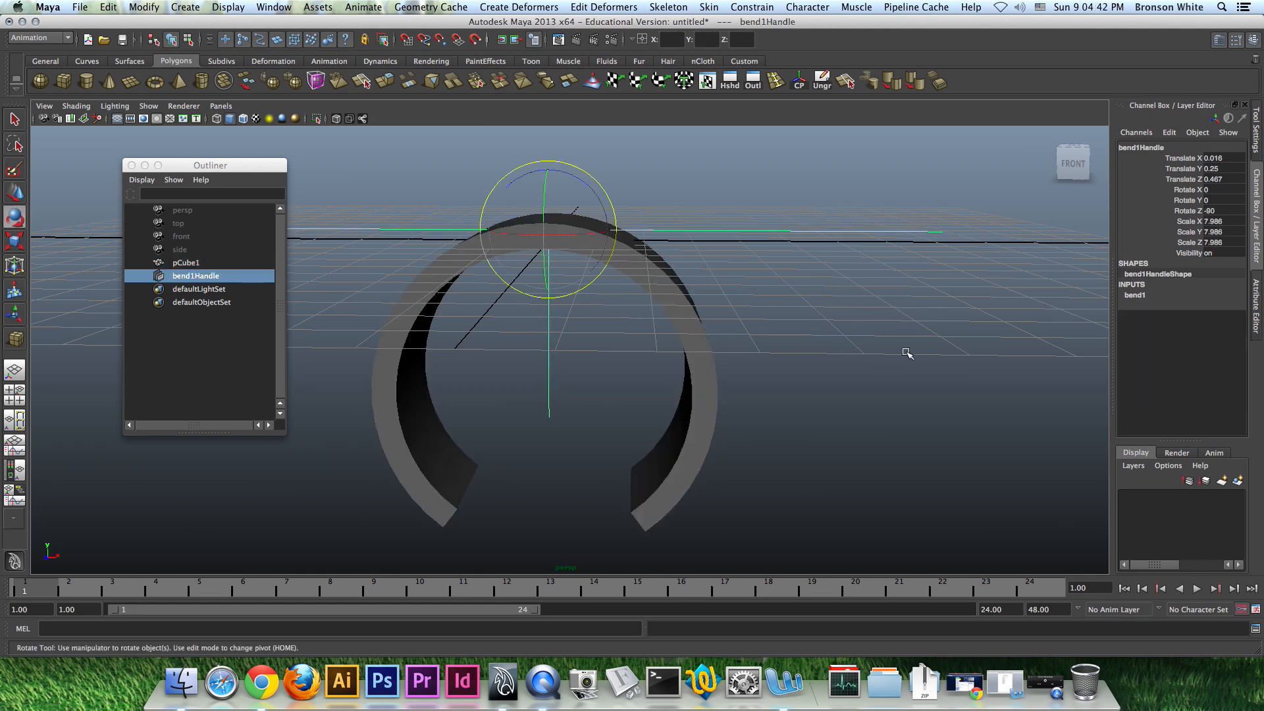
{"action": "left_click_drag", "start_coordinate": [914, 332], "coordinate": [908, 342], "text": "alt"}
{"action": "left_click", "coordinate": [1139, 295]}
{"action": "left_click", "coordinate": [1189, 316]}
{"action": "middle_click_drag", "start_coordinate": [1037, 310], "coordinate": [1023, 302]}
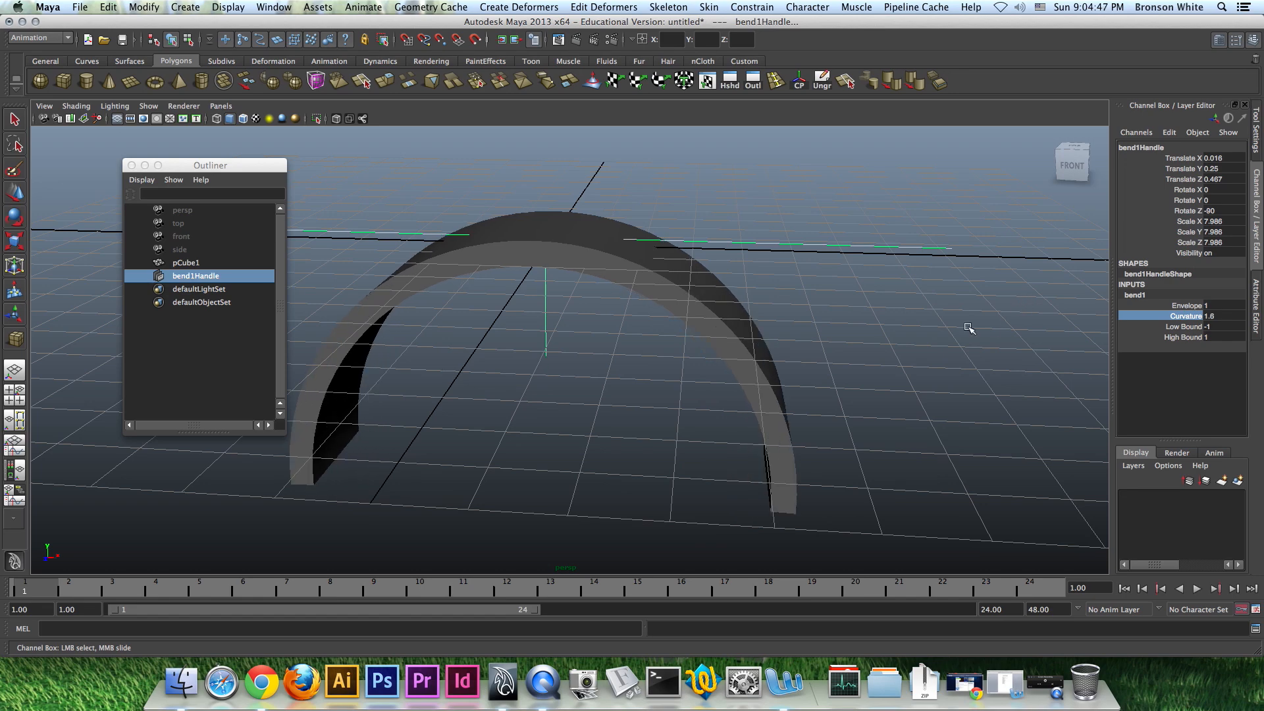
{"action": "left_click_drag", "start_coordinate": [955, 332], "coordinate": [978, 317], "text": "alt"}
{"action": "right_click_drag", "start_coordinate": [978, 318], "coordinate": [798, 281], "text": "alt"}
{"action": "left_click", "coordinate": [799, 283]}
{"action": "left_click_drag", "start_coordinate": [811, 304], "coordinate": [842, 358], "text": "alt"}
{"action": "left_click", "coordinate": [608, 349]}
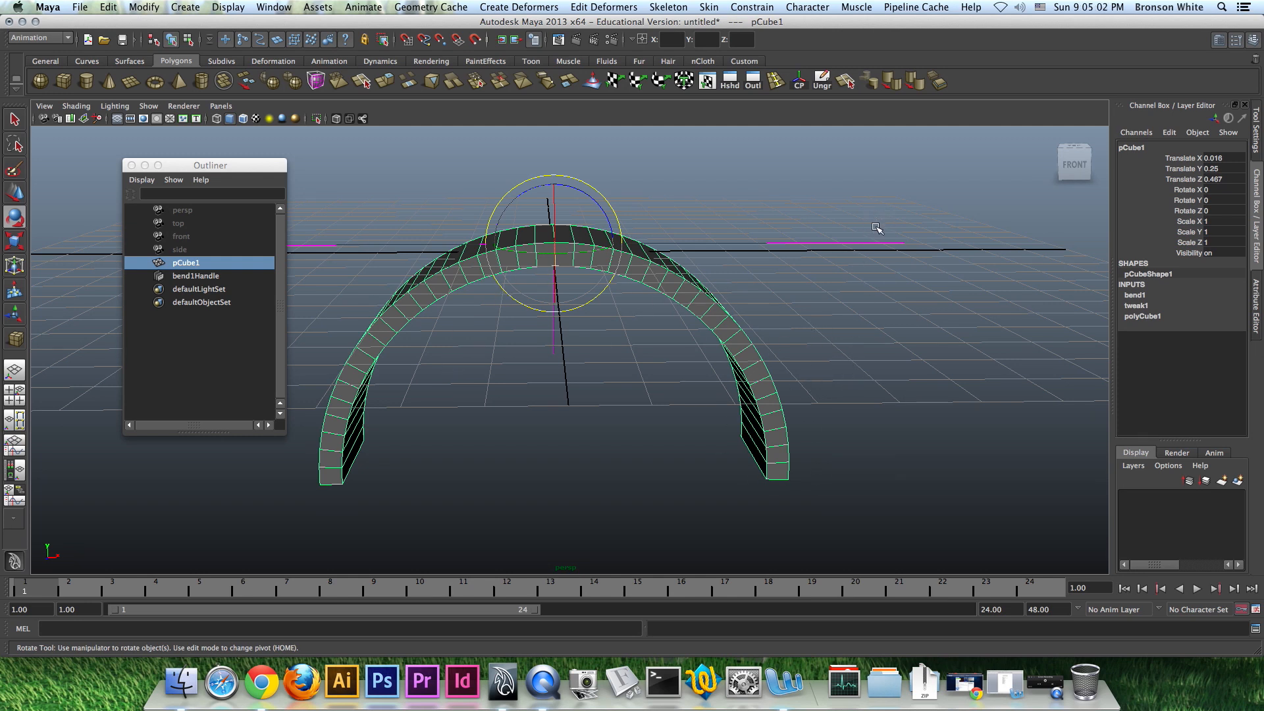
Select the bend handle again and set its bend1 Curvature to 0 to straighten the box.
{"action": "left_click_drag", "start_coordinate": [876, 227], "coordinate": [848, 267]}
{"action": "left_click", "coordinate": [1138, 296]}
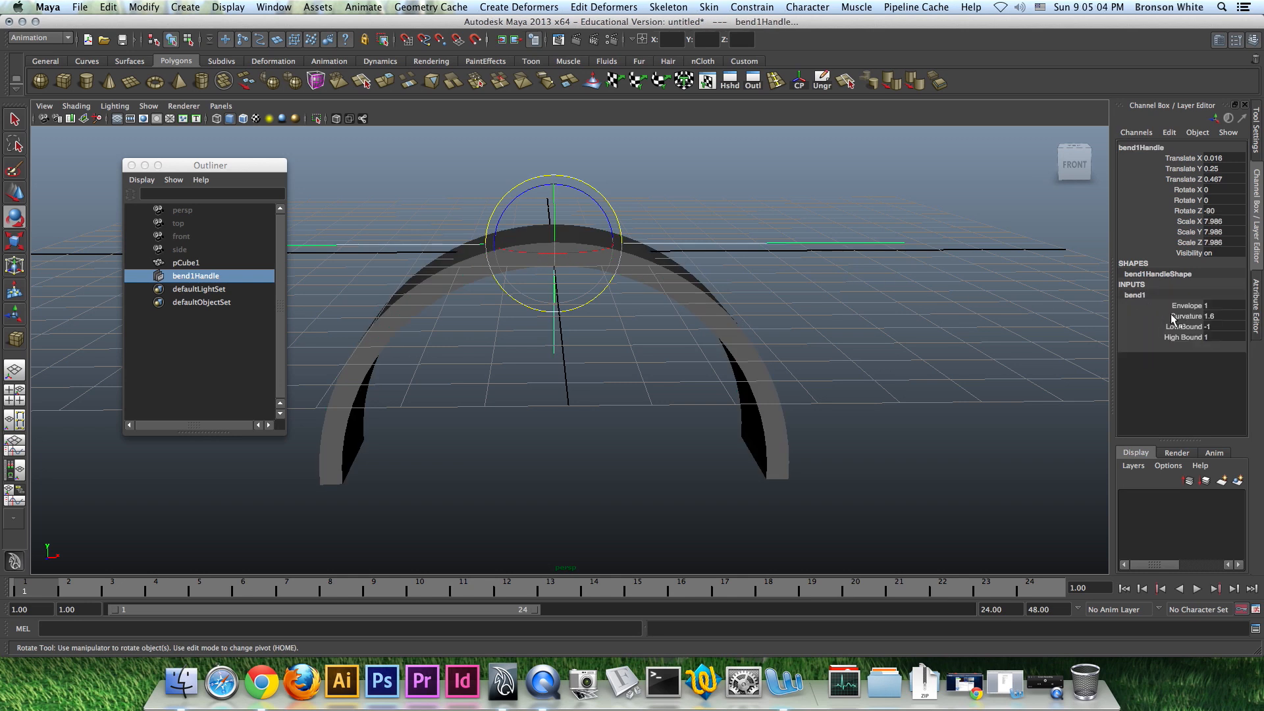
{"action": "left_click", "coordinate": [1224, 321]}
{"action": "type", "text": "0"}
{"action": "key", "text": "Tab"}
Select the straightened box and set the Curvature in its bend1 inputs to 1.5.
{"action": "left_click_drag", "start_coordinate": [889, 323], "coordinate": [737, 237], "text": "alt"}
{"action": "left_click", "coordinate": [738, 237]}
{"action": "left_click", "coordinate": [736, 308]}
{"action": "left_click_drag", "start_coordinate": [736, 308], "coordinate": [682, 323], "text": "alt"}
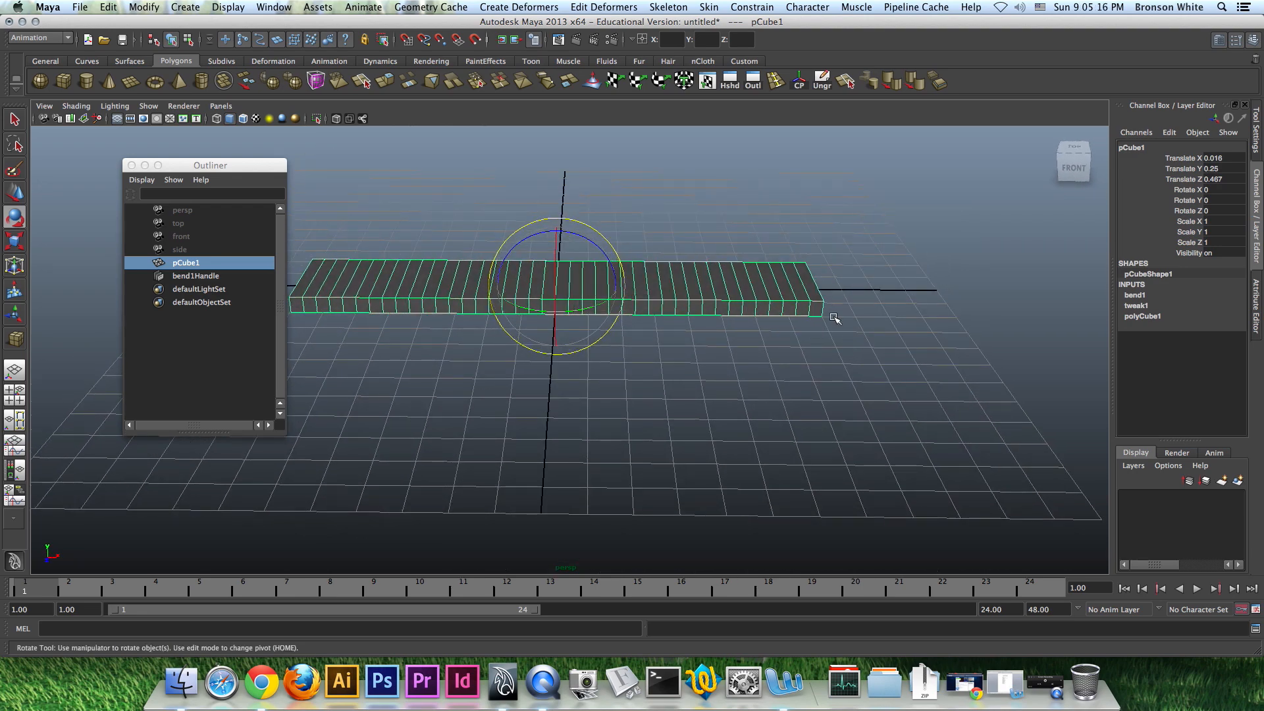
{"action": "left_click_drag", "start_coordinate": [865, 330], "coordinate": [903, 301], "text": "alt"}
{"action": "left_click", "coordinate": [1148, 296]}
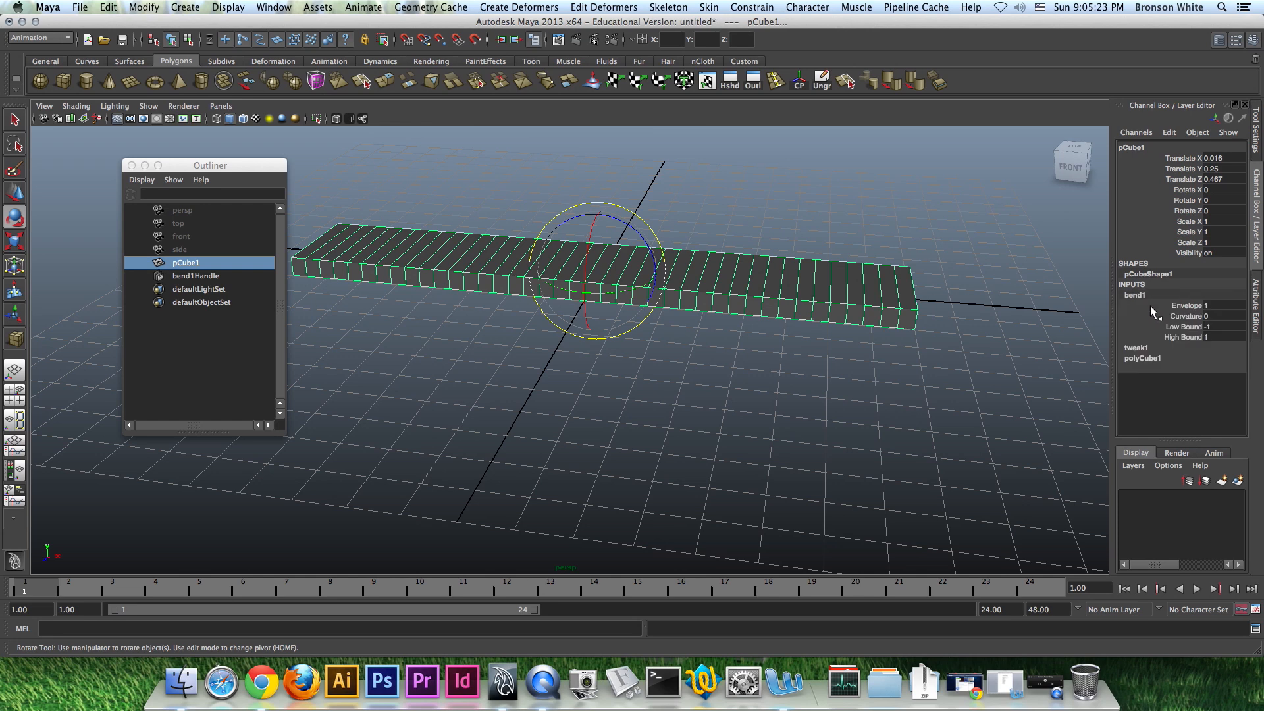
{"action": "middle_click_drag", "start_coordinate": [1081, 321], "coordinate": [978, 305]}
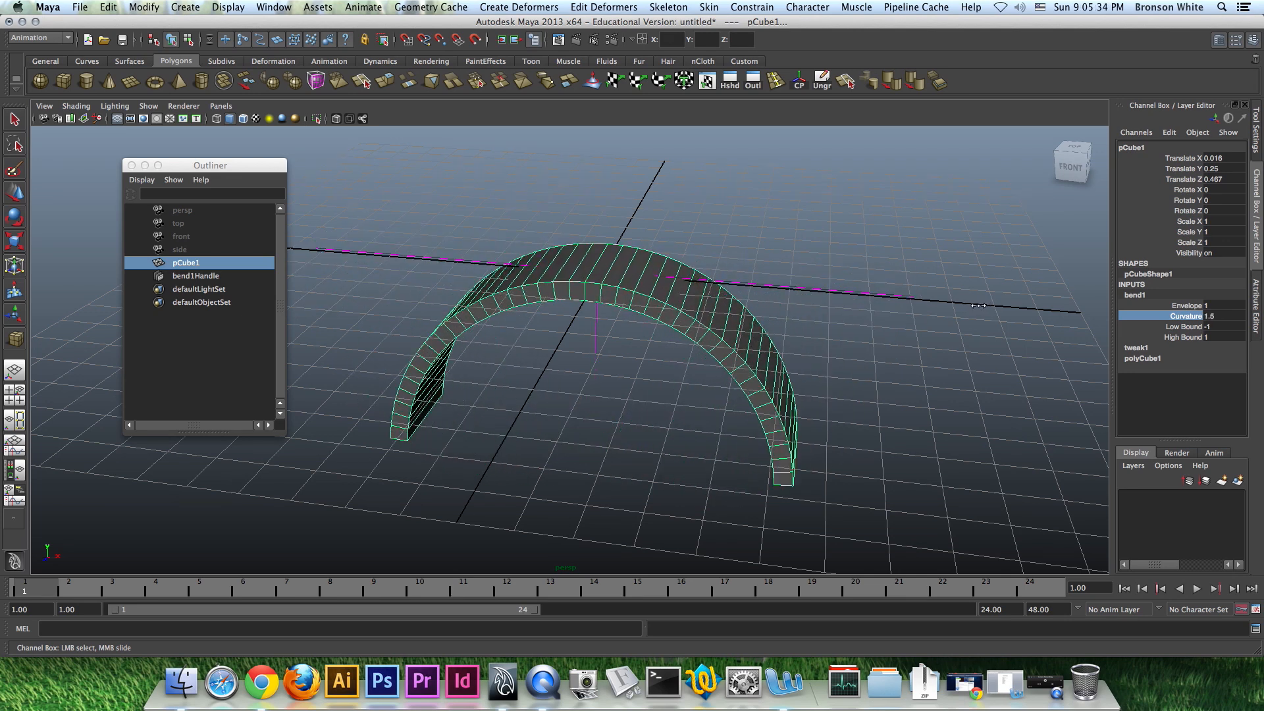
{"action": "left_click_drag", "start_coordinate": [780, 321], "coordinate": [714, 306], "text": "alt"}
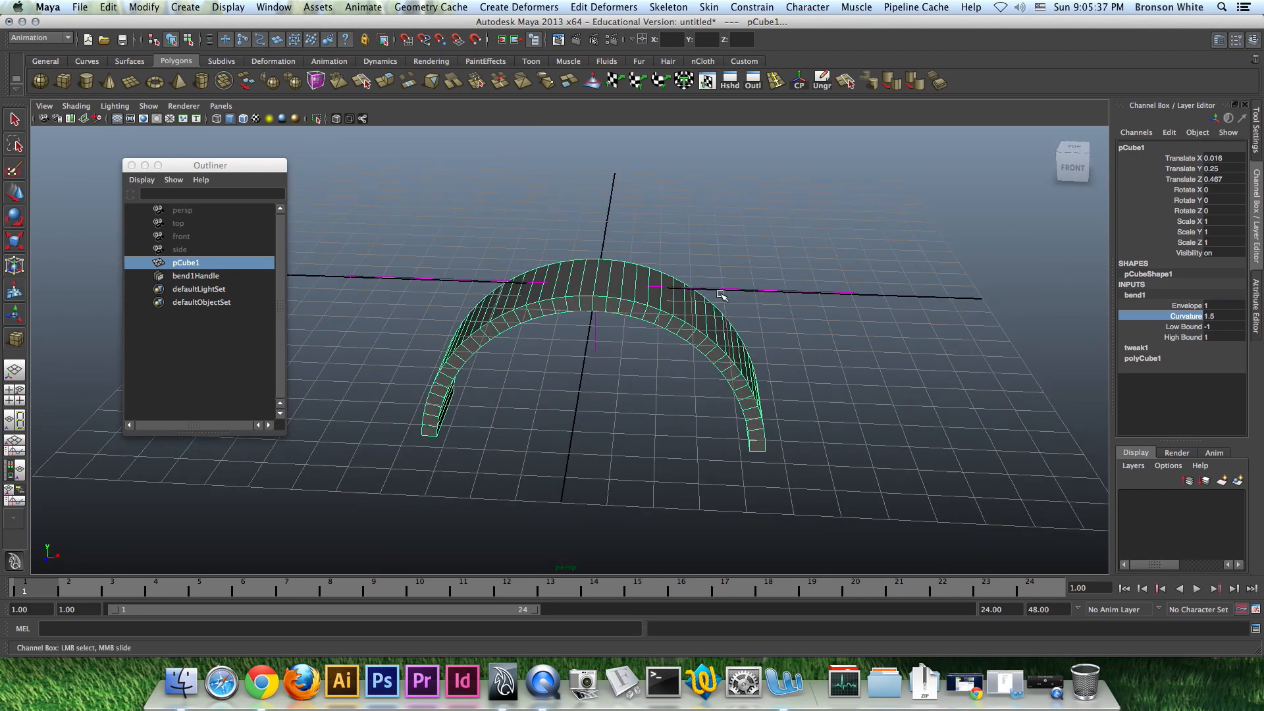
Try moving only the bend handle along the box's length to about -7.508 in X.
{"action": "left_click", "coordinate": [730, 290]}
{"action": "key", "text": "e"}
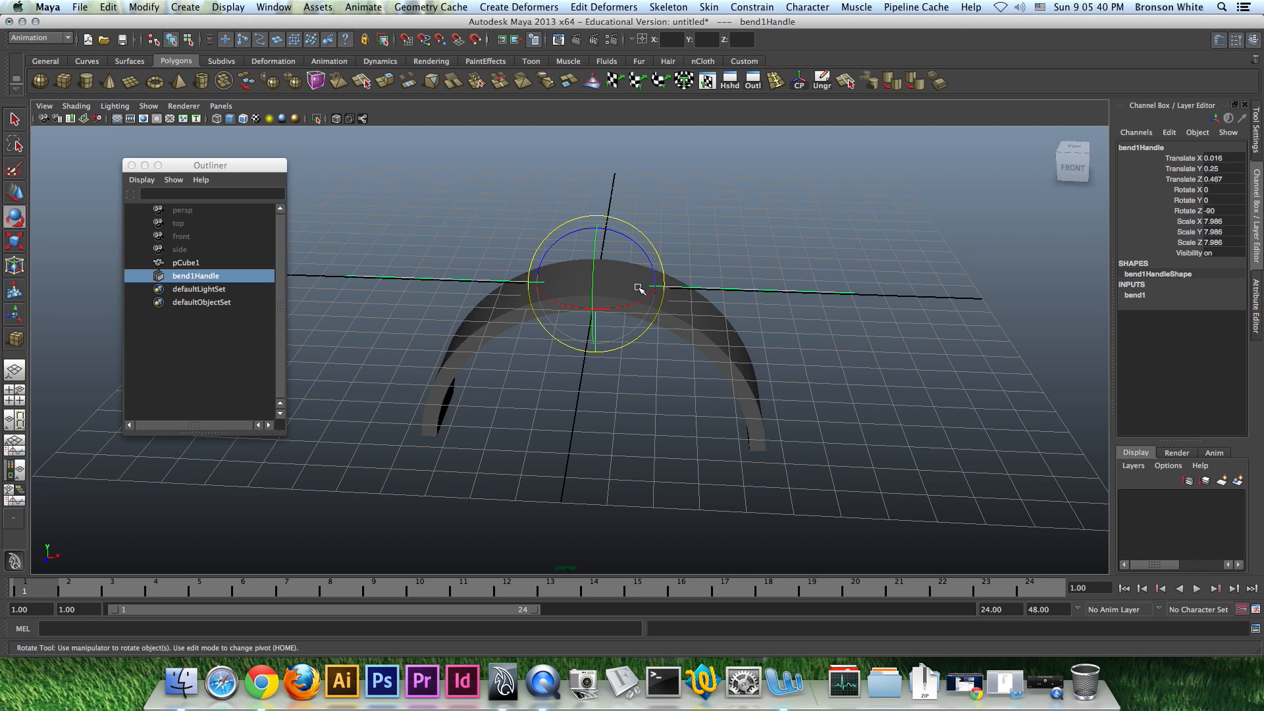
{"action": "left_click_drag", "start_coordinate": [646, 289], "coordinate": [577, 219]}
{"action": "left_click_drag", "start_coordinate": [702, 374], "coordinate": [720, 319], "text": "alt"}
{"action": "mouse_move", "coordinate": [571, 250]}
{"action": "left_mouse_down"}
{"action": "mouse_move", "coordinate": [864, 255]}
{"action": "mouse_move", "coordinate": [575, 259]}
{"action": "left_mouse_up"}
Try raising the shifted bend handle's Curvature to 1.7.
{"action": "left_click", "coordinate": [1136, 295]}
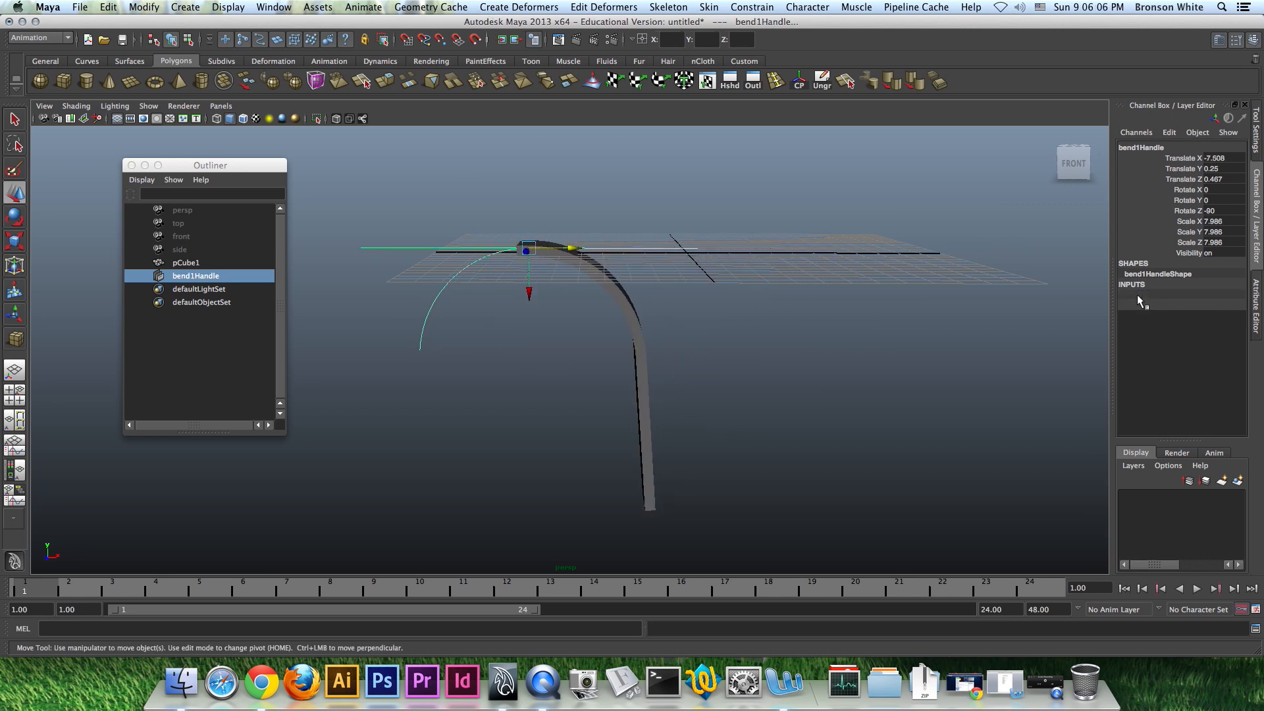
{"action": "left_click", "coordinate": [1200, 317]}
{"action": "mouse_move", "coordinate": [899, 325]}
{"action": "middle_mouse_down"}
{"action": "mouse_move", "coordinate": [935, 325]}
{"action": "mouse_move", "coordinate": [902, 324]}
{"action": "middle_mouse_up"}
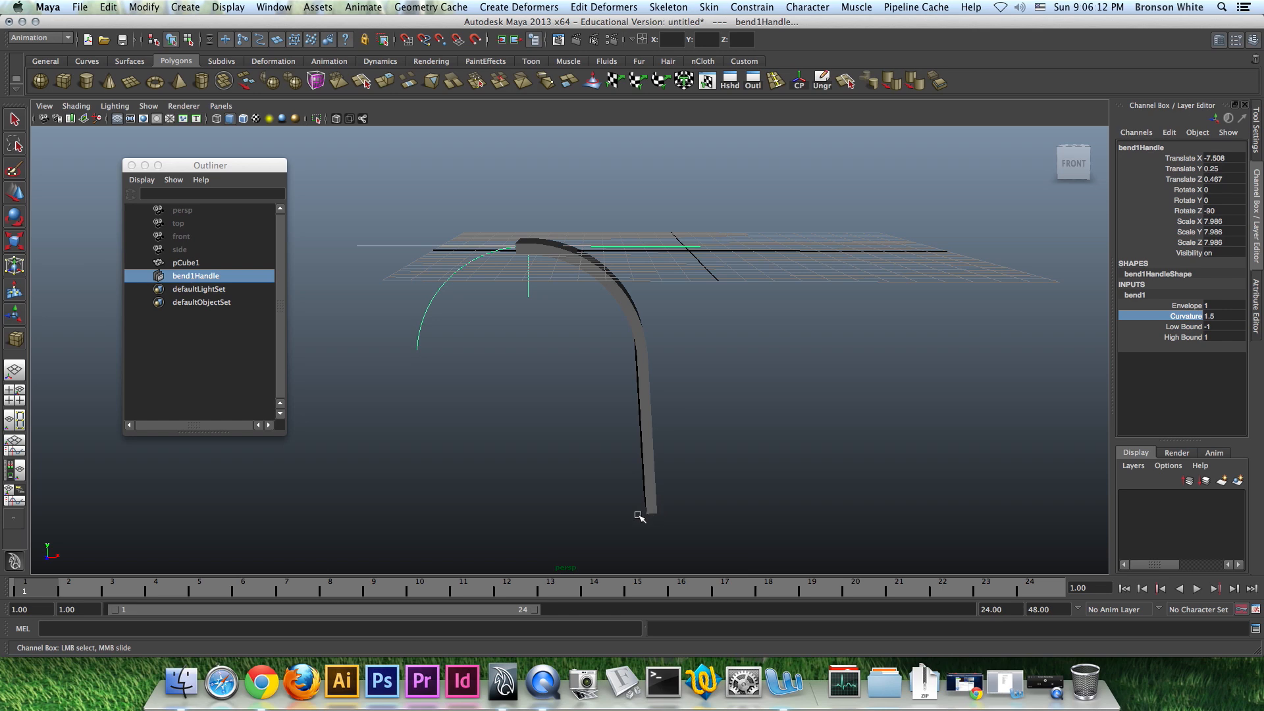
{"action": "mouse_move", "coordinate": [843, 366]}
{"action": "middle_mouse_down"}
{"action": "mouse_move", "coordinate": [853, 351]}
{"action": "mouse_move", "coordinate": [771, 358]}
{"action": "mouse_move", "coordinate": [709, 395]}
{"action": "mouse_move", "coordinate": [845, 344]}
{"action": "middle_mouse_up"}
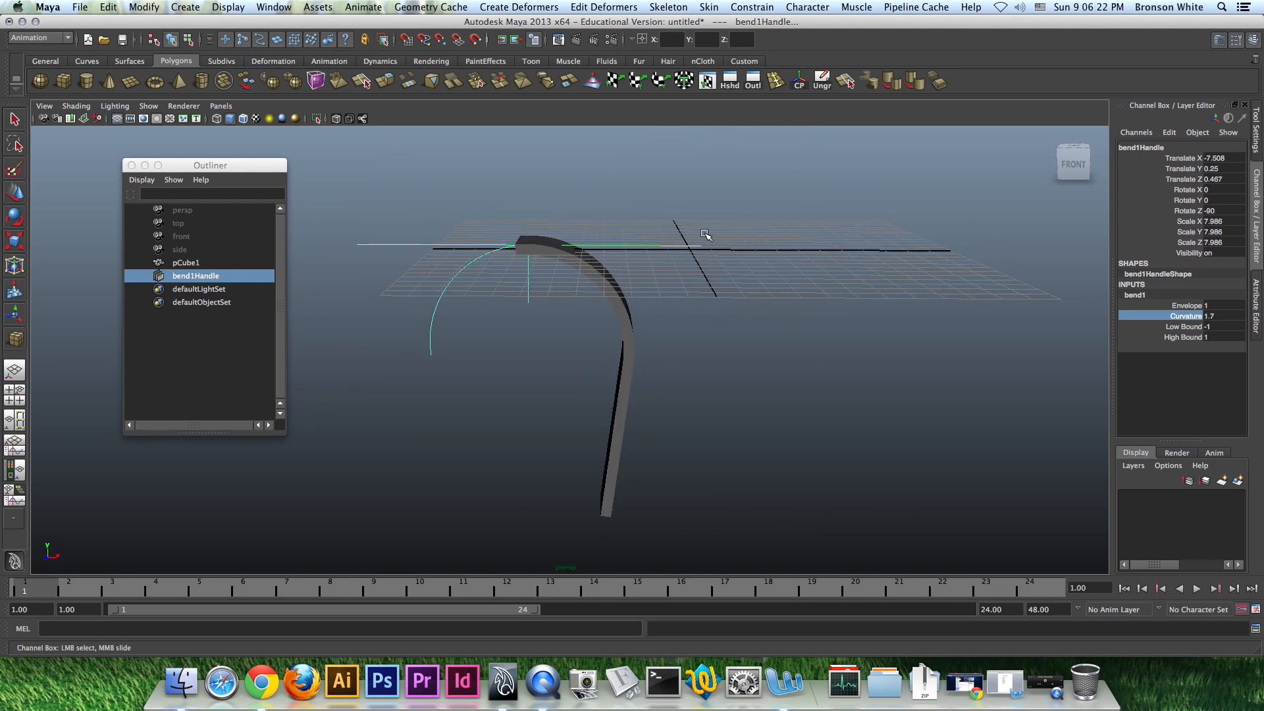
Undo the last curvature changes and the bend handle's moves.
{"action": "key", "text": "w"}
{"action": "key", "text": "z"}
{"action": "key", "text": "z"}
{"action": "key", "text": "z"}
{"action": "key", "text": "z"}
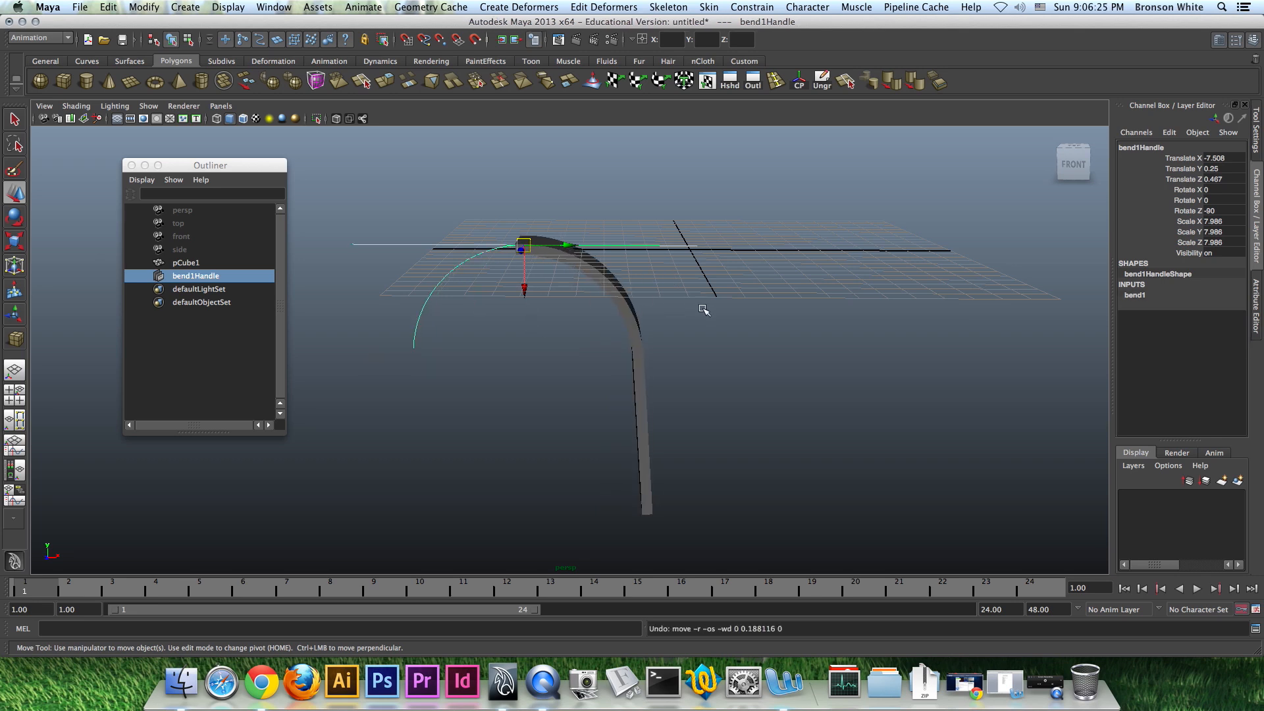
{"action": "key", "text": "z"}
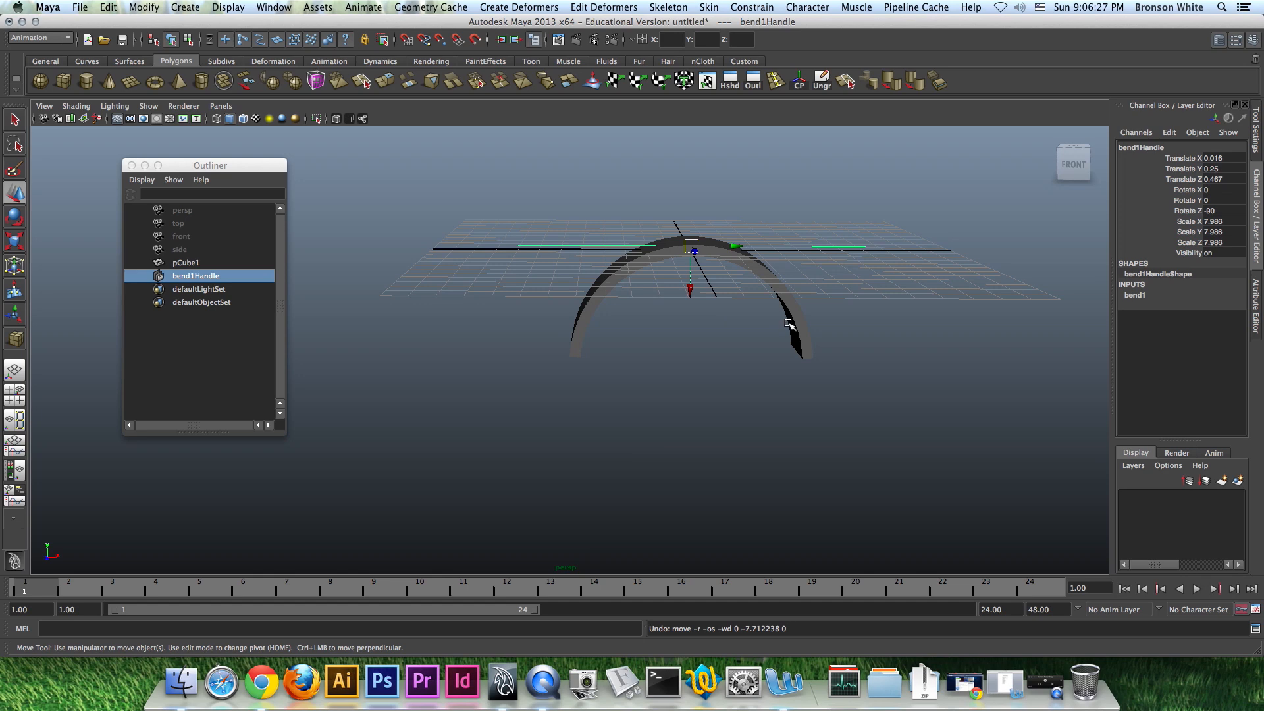
Try moving the box without its bend handle and undo the move.
{"action": "left_click_drag", "start_coordinate": [810, 290], "coordinate": [731, 300], "text": "alt"}
{"action": "left_click", "coordinate": [668, 341]}
{"action": "left_click_drag", "start_coordinate": [616, 252], "coordinate": [668, 275]}
{"action": "key", "text": "z"}
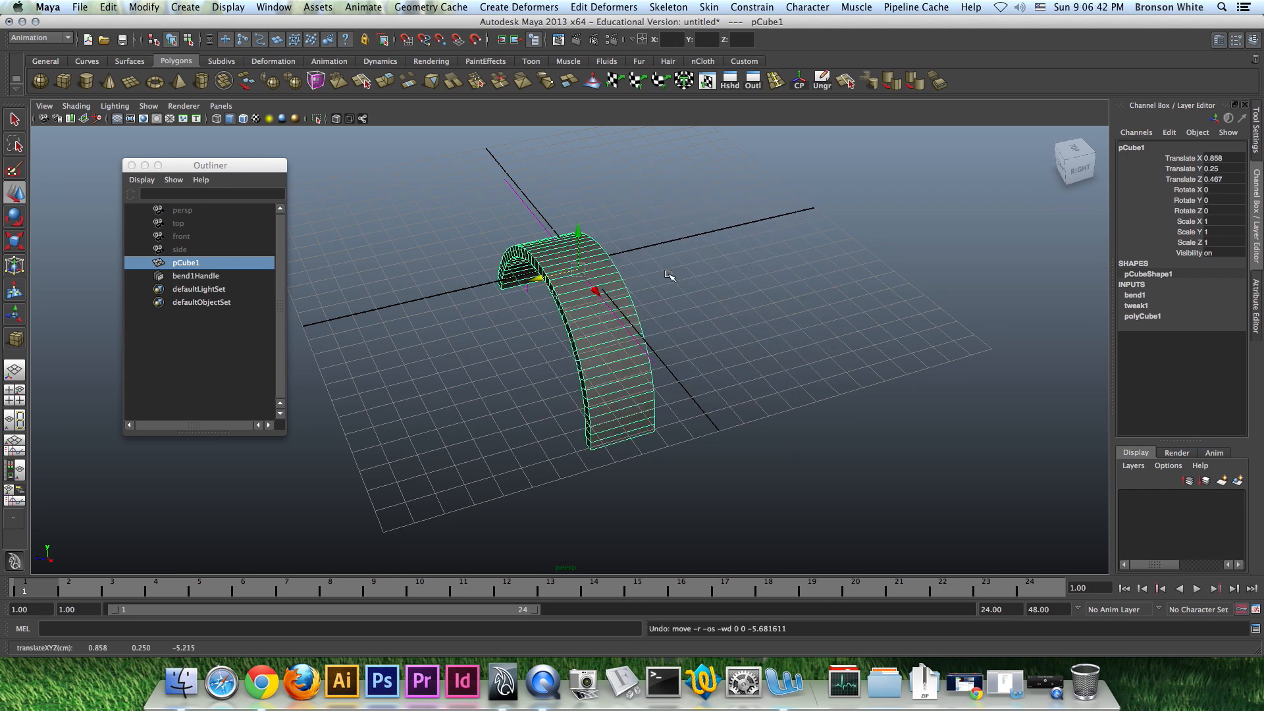
{"action": "left_click_drag", "start_coordinate": [664, 306], "coordinate": [742, 290], "text": "alt"}
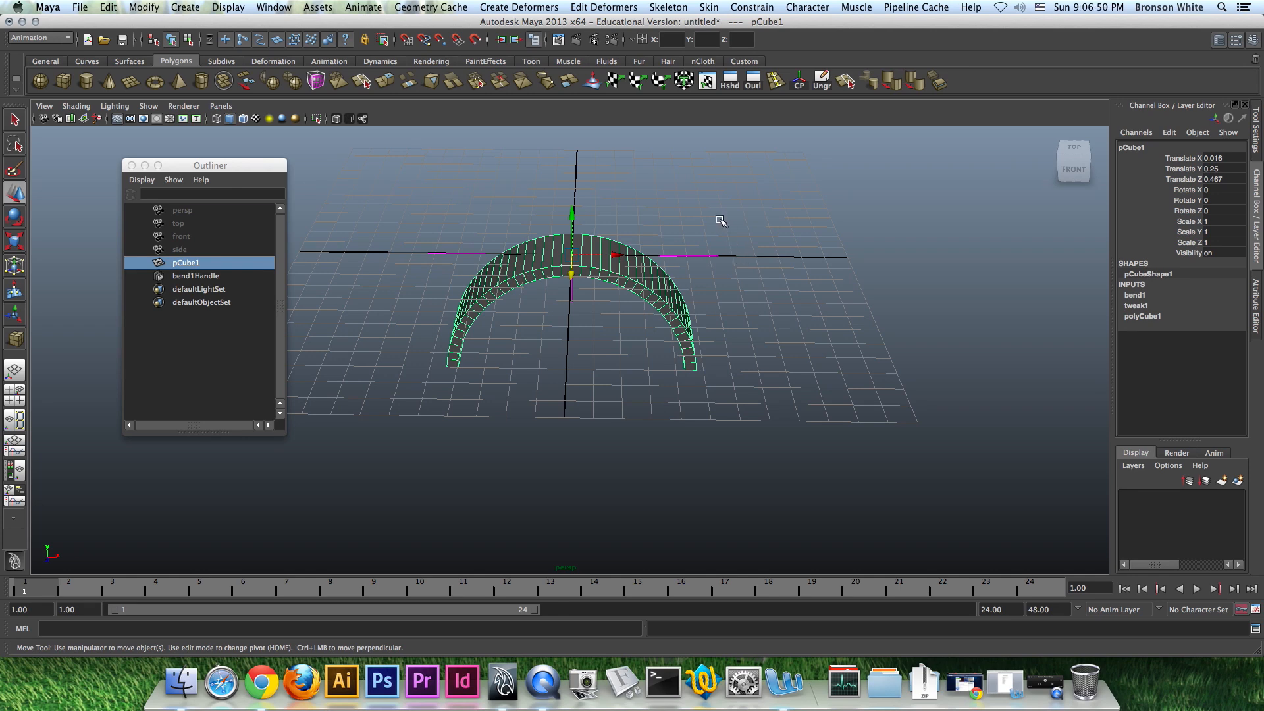
Select both pCube1 and bend1Handle in the Outliner and group them.
{"action": "left_click", "coordinate": [200, 277]}
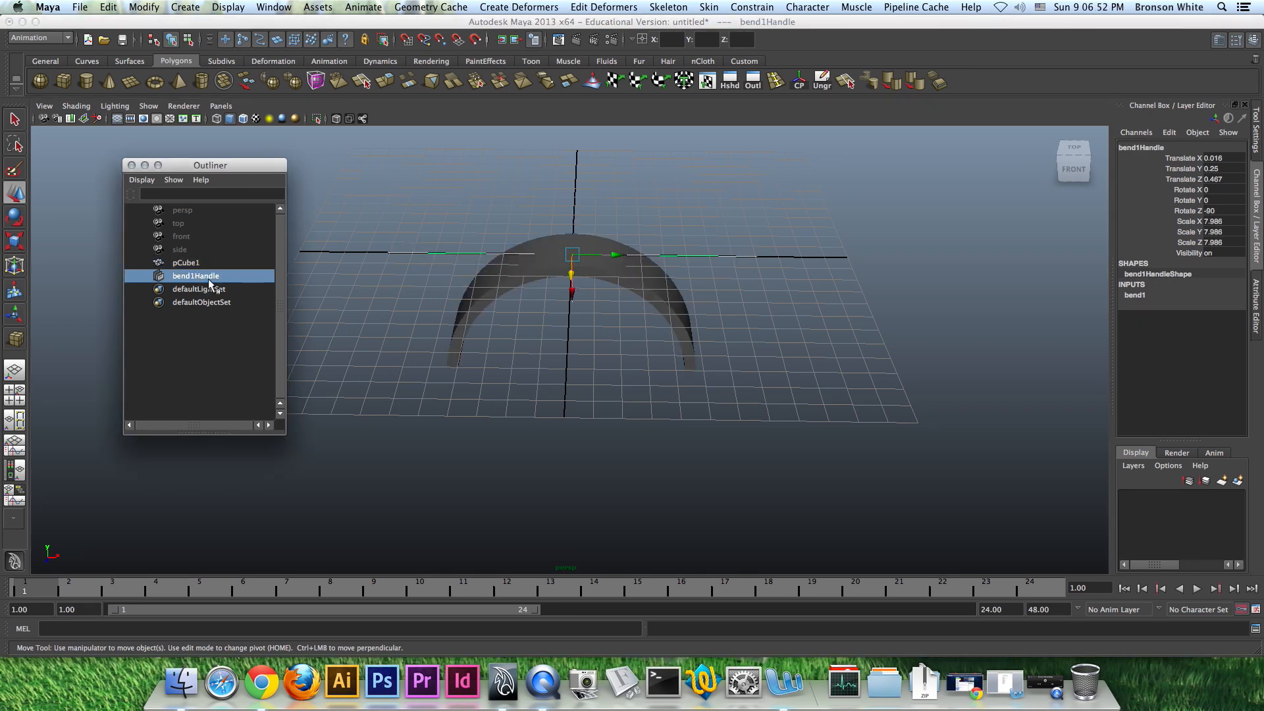
{"action": "left_click", "coordinate": [186, 263]}
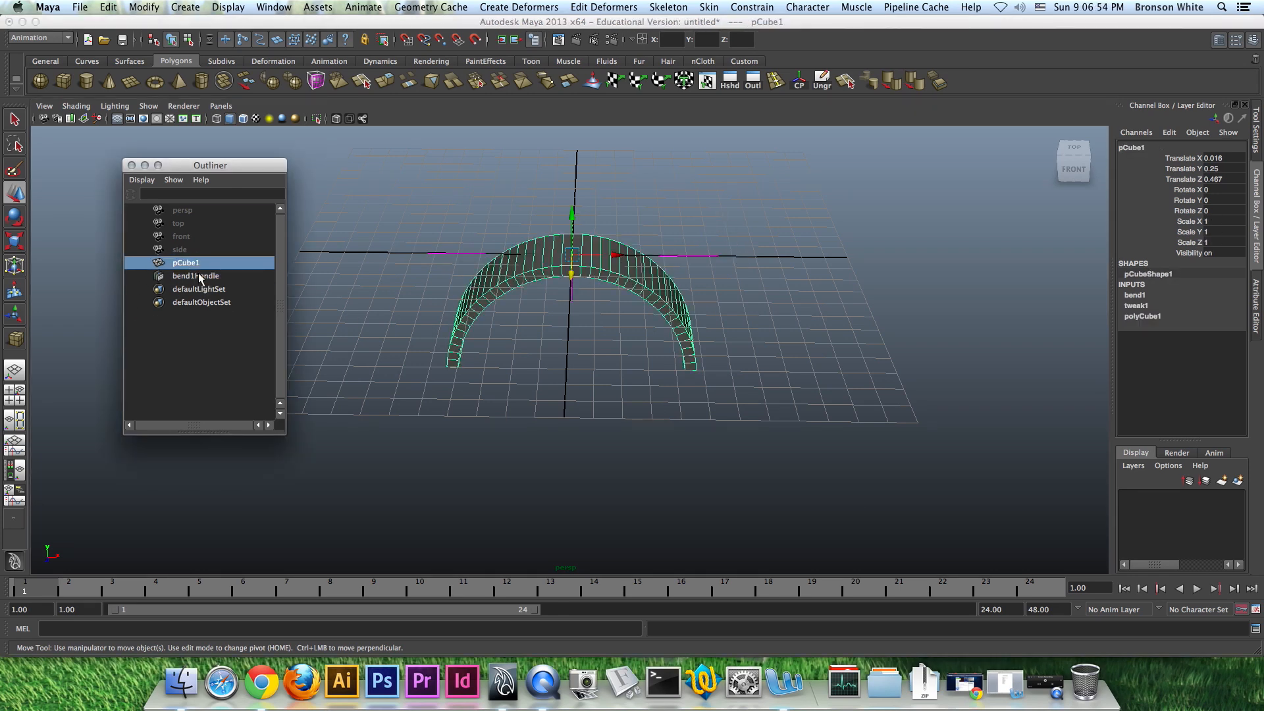
{"action": "left_click", "coordinate": [201, 276], "text": "ctrl"}
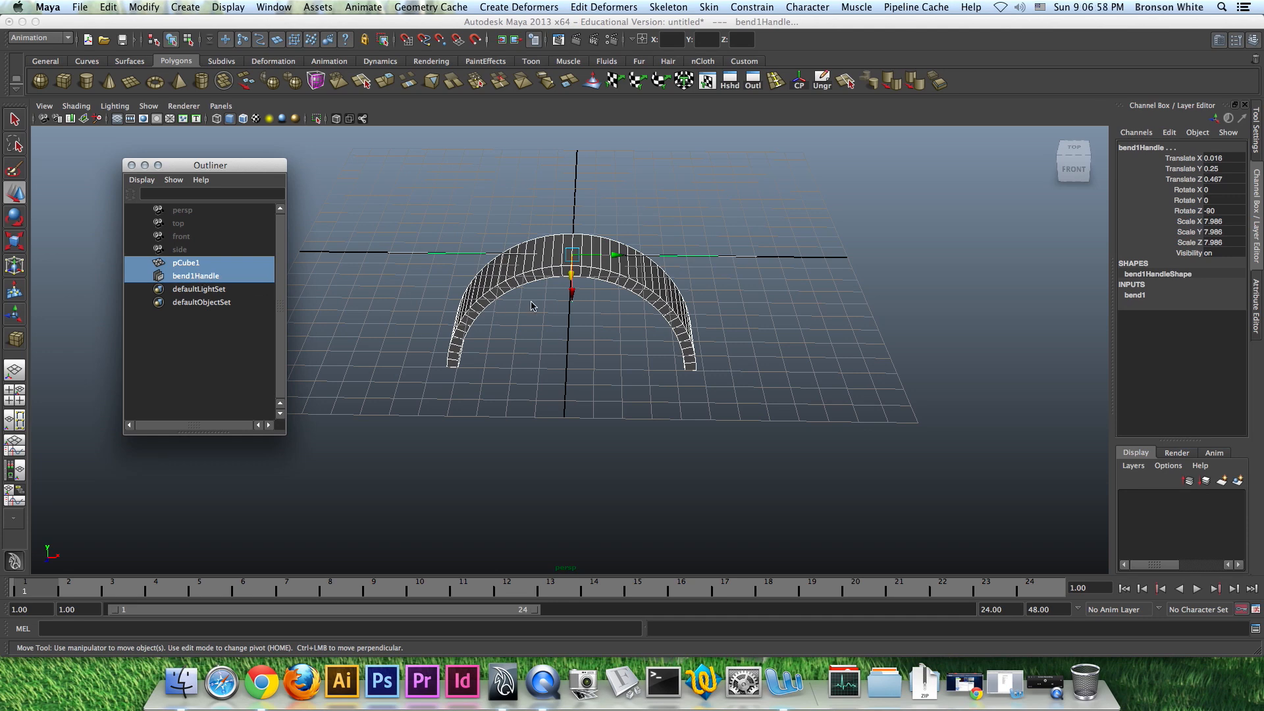
{"action": "key", "text": "ctrl+g"}
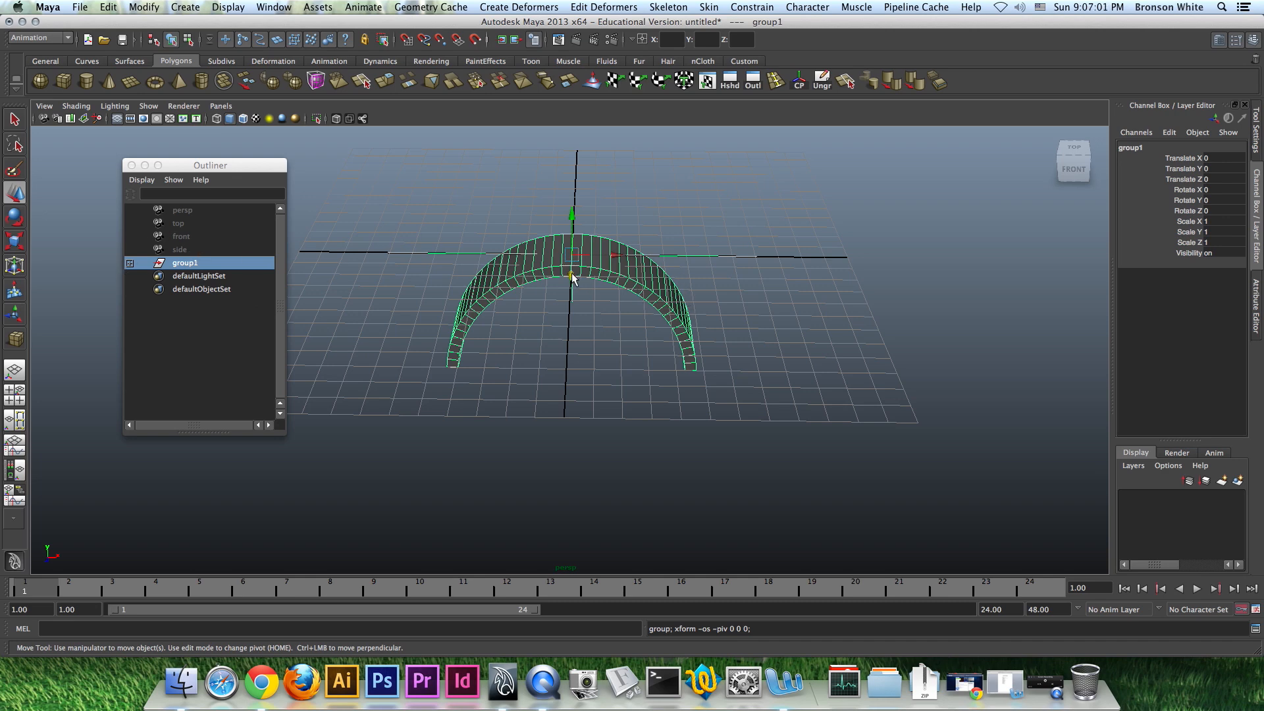
Move the group of box and bend handle to about X 0.739, Z -3.324.
{"action": "left_click_drag", "start_coordinate": [626, 302], "coordinate": [516, 292], "text": "alt"}
{"action": "left_click_drag", "start_coordinate": [603, 327], "coordinate": [631, 274], "text": "alt"}
{"action": "left_click_drag", "start_coordinate": [625, 272], "coordinate": [701, 295], "text": "alt"}
{"action": "left_click_drag", "start_coordinate": [665, 245], "coordinate": [638, 260]}
{"action": "left_click_drag", "start_coordinate": [629, 331], "coordinate": [659, 327], "text": "alt"}
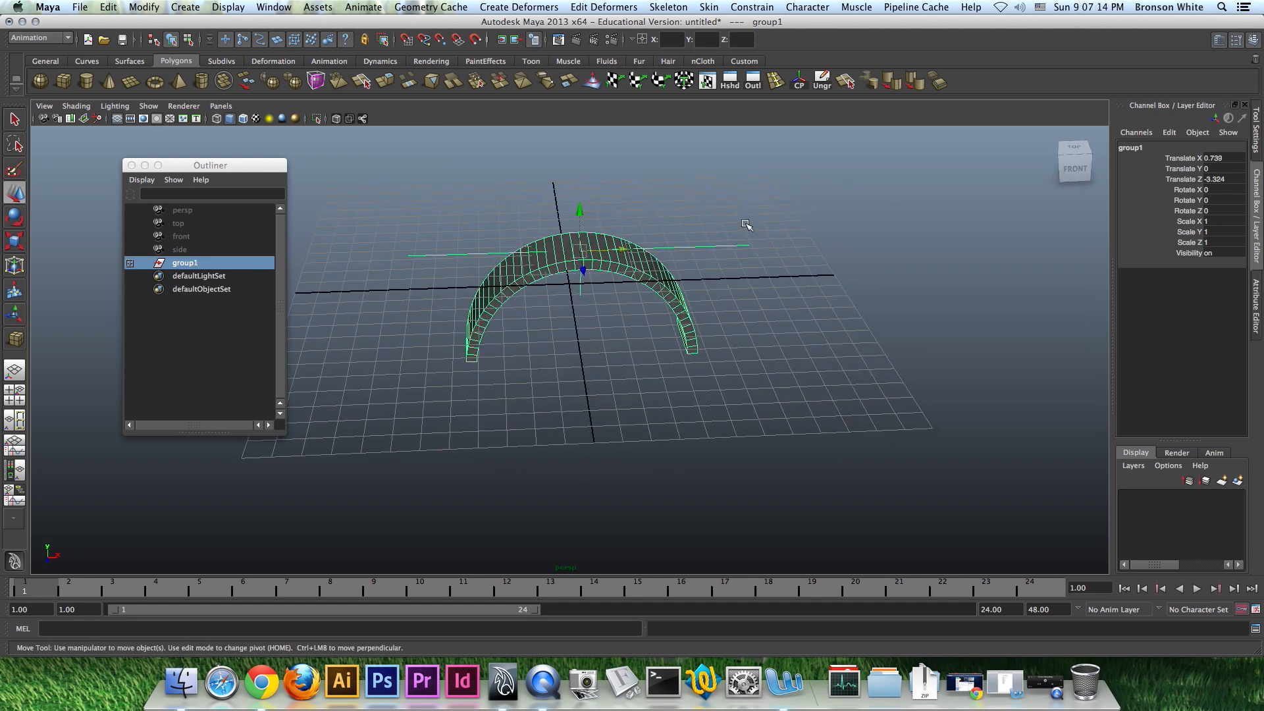
Try moving the box alone within the group to about -0.368 in X.
{"action": "left_click_drag", "start_coordinate": [746, 225], "coordinate": [711, 285]}
{"action": "left_click_drag", "start_coordinate": [722, 319], "coordinate": [708, 317], "text": "alt"}
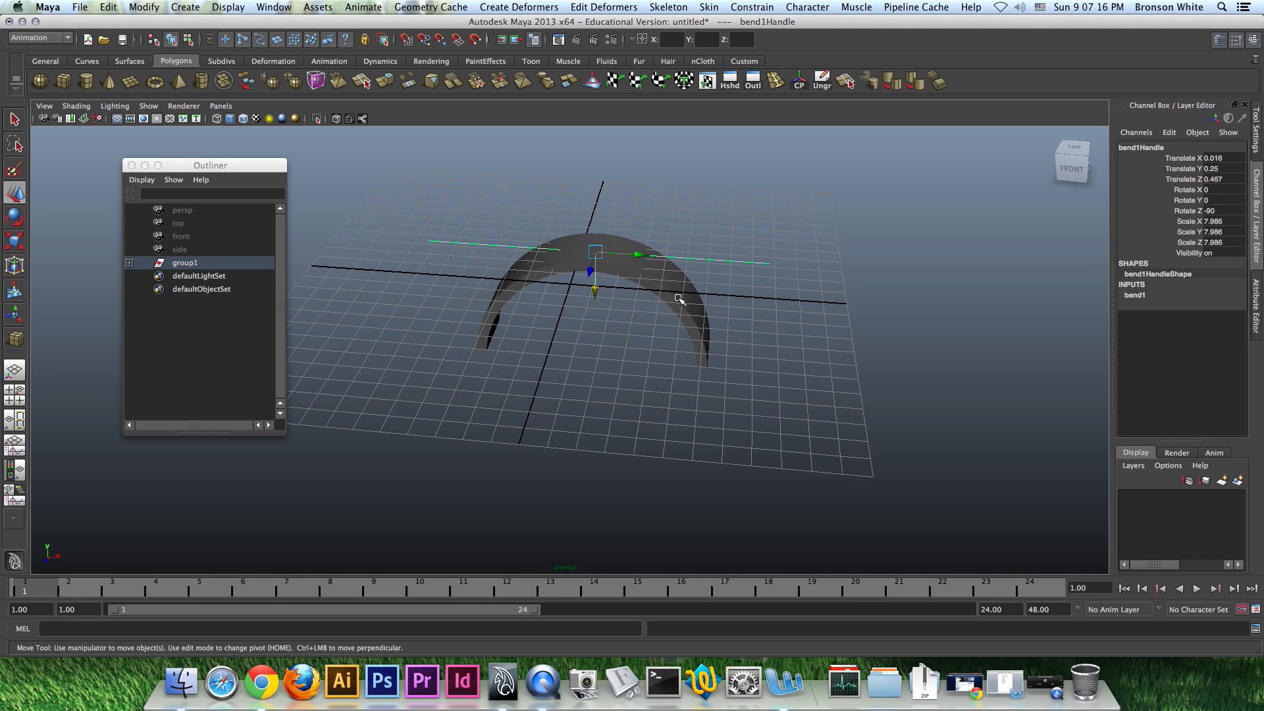
{"action": "left_click", "coordinate": [679, 298]}
{"action": "left_click_drag", "start_coordinate": [640, 257], "coordinate": [632, 261]}
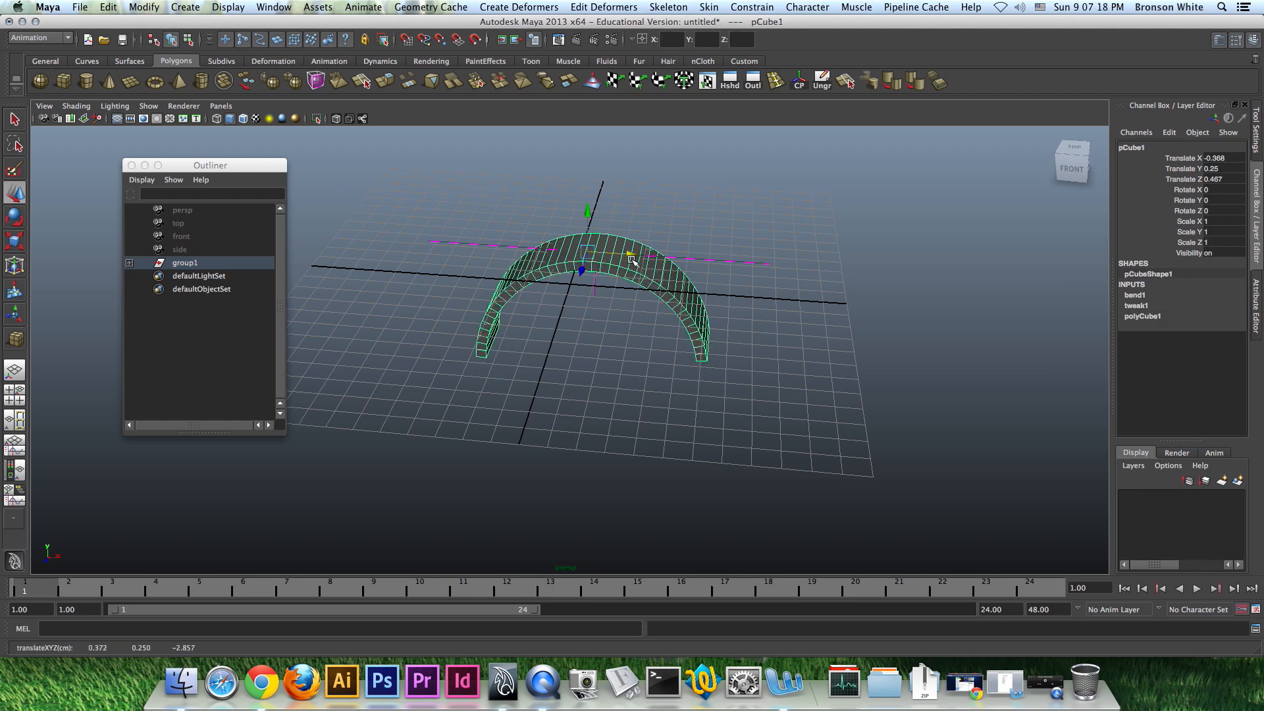
Select group1 in the Outliner and move it to about X 0.419, Z -1.236.
{"action": "left_click", "coordinate": [185, 263]}
{"action": "left_click_drag", "start_coordinate": [487, 321], "coordinate": [594, 350], "text": "alt"}
{"action": "mouse_move", "coordinate": [655, 278]}
{"action": "left_mouse_down"}
{"action": "mouse_move", "coordinate": [646, 271]}
{"action": "mouse_move", "coordinate": [669, 284]}
{"action": "left_mouse_up"}
{"action": "mouse_move", "coordinate": [559, 366]}
{"action": "left_mouse_down", "text": "alt"}
{"action": "mouse_move", "coordinate": [494, 403]}
{"action": "mouse_move", "coordinate": [626, 338]}
{"action": "mouse_move", "coordinate": [562, 386]}
{"action": "mouse_move", "coordinate": [602, 329]}
{"action": "mouse_move", "coordinate": [567, 344]}
{"action": "left_mouse_up", "text": "alt"}
{"action": "left_click_drag", "start_coordinate": [570, 374], "coordinate": [647, 379], "text": "alt"}
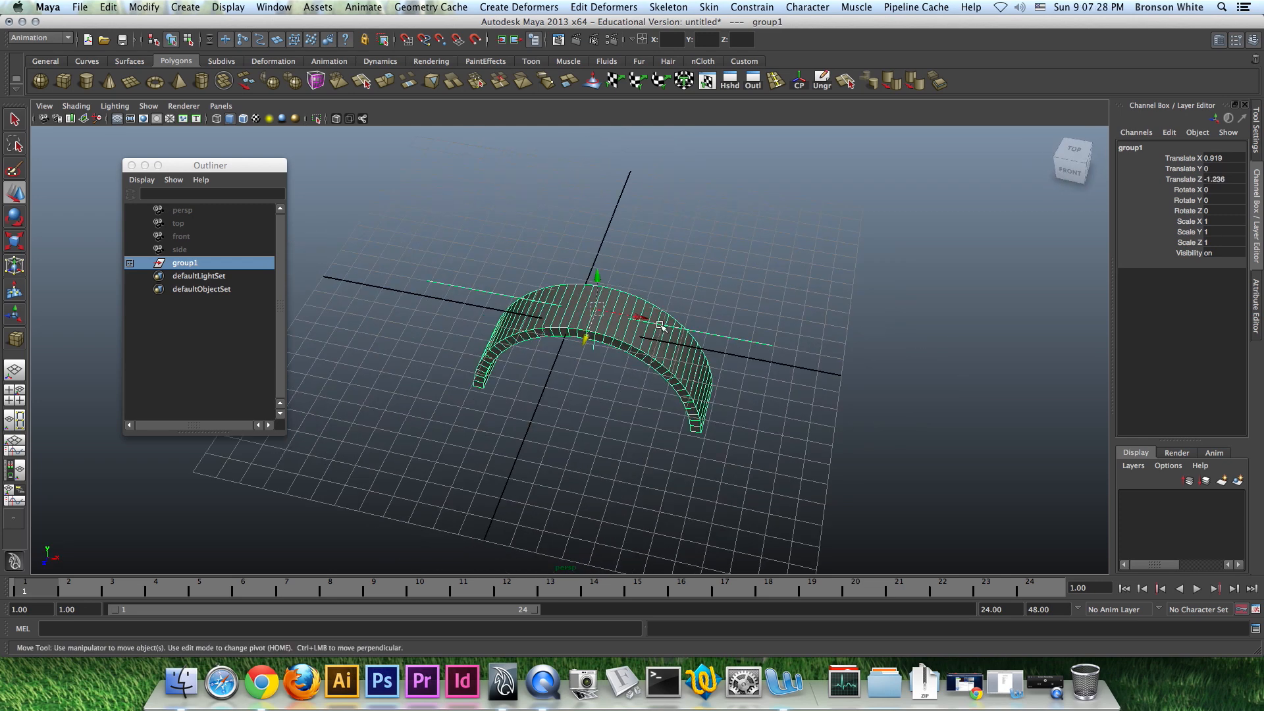
{"action": "left_click_drag", "start_coordinate": [640, 316], "coordinate": [626, 317]}
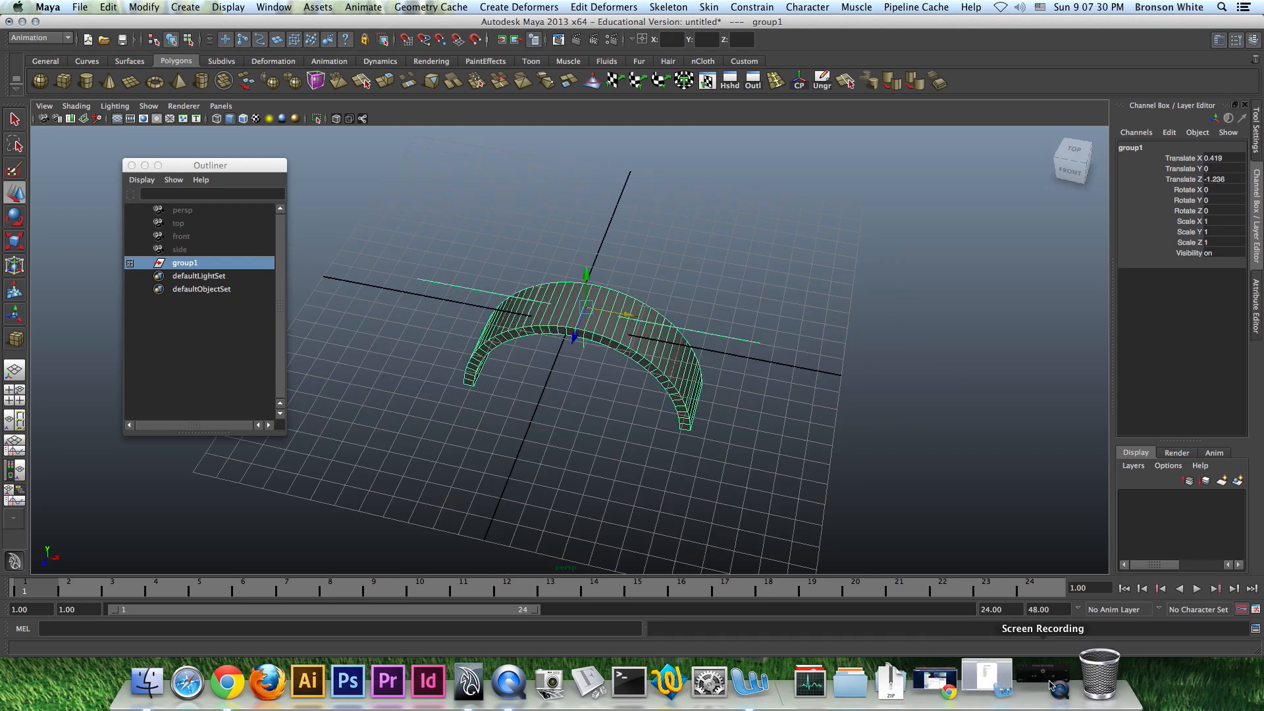